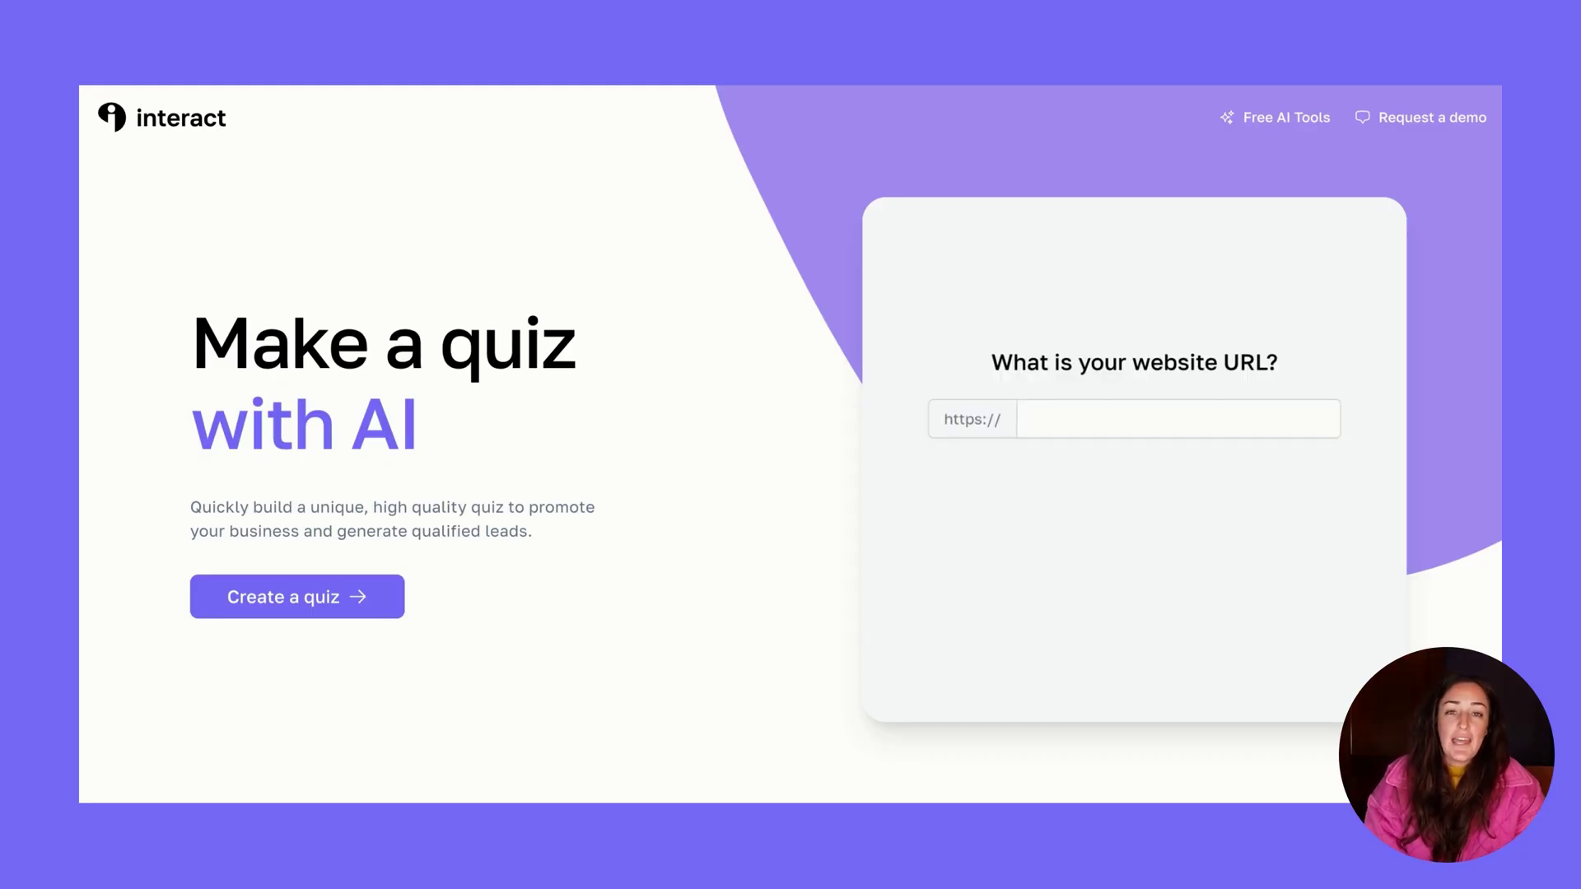
Start an AI quiz from the pasted ChatGPT prompt-engineering blog post URL on elitebizcoaching.com
click(1304, 419)
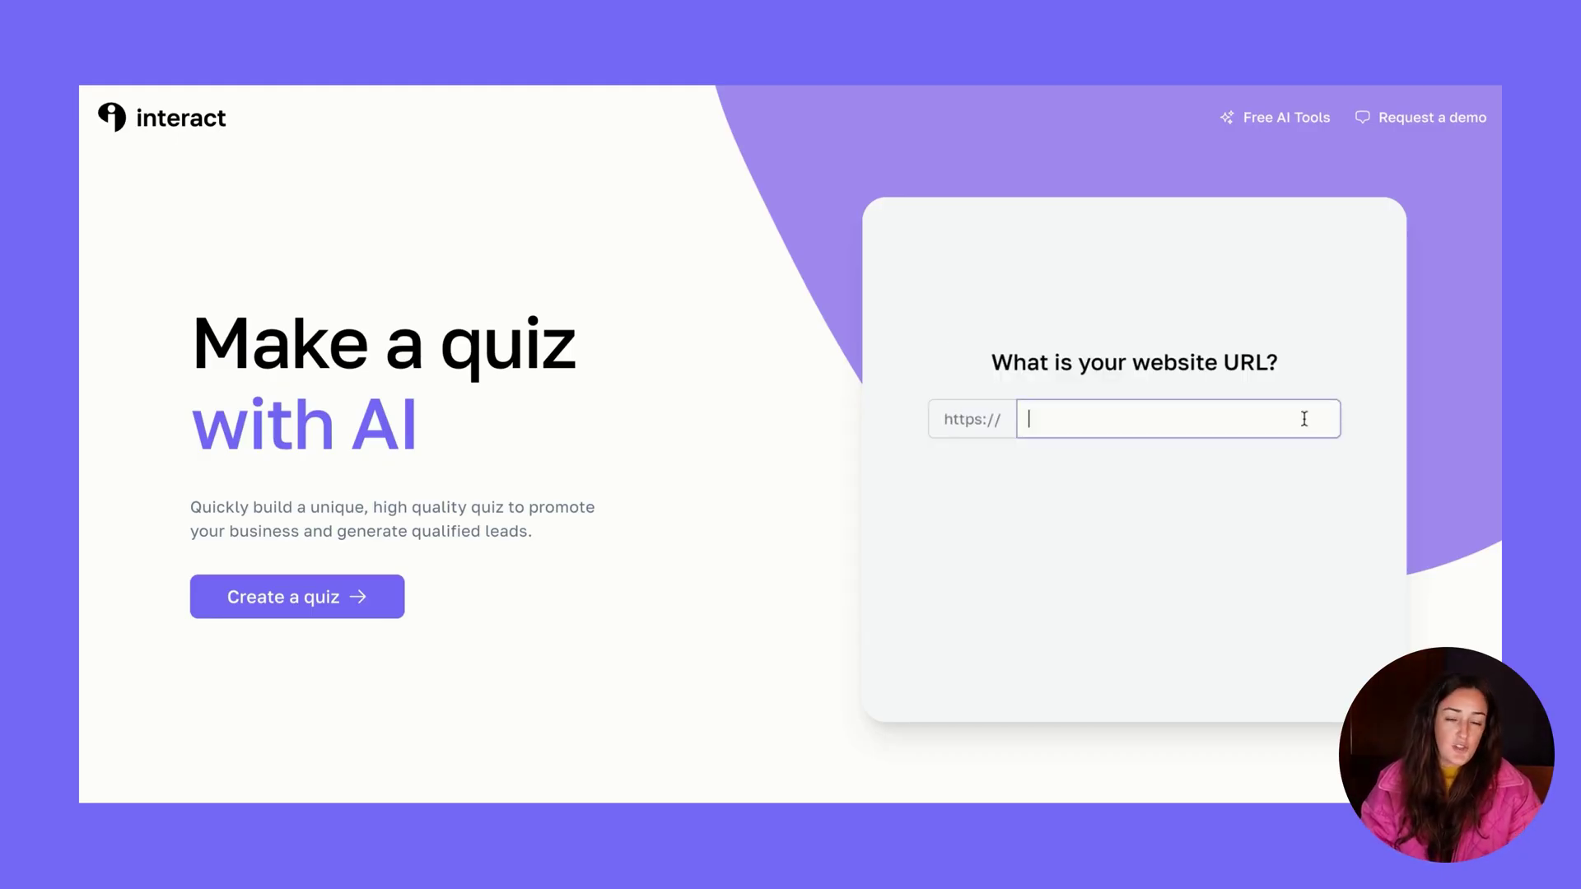
text(elitebizcoaching.com)
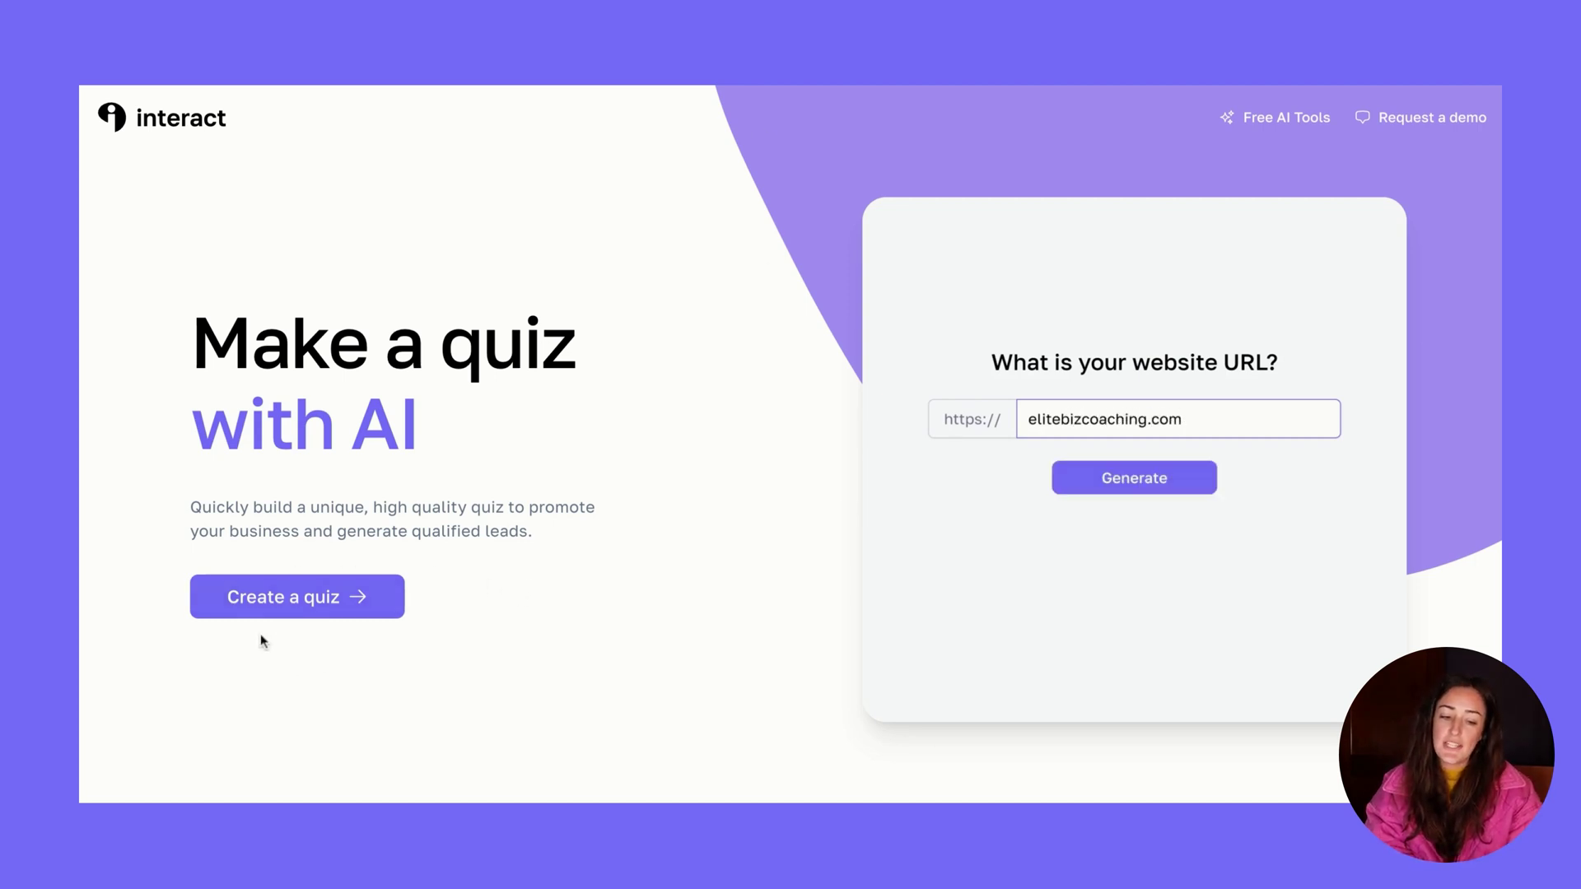
click(304, 600)
click(643, 445)
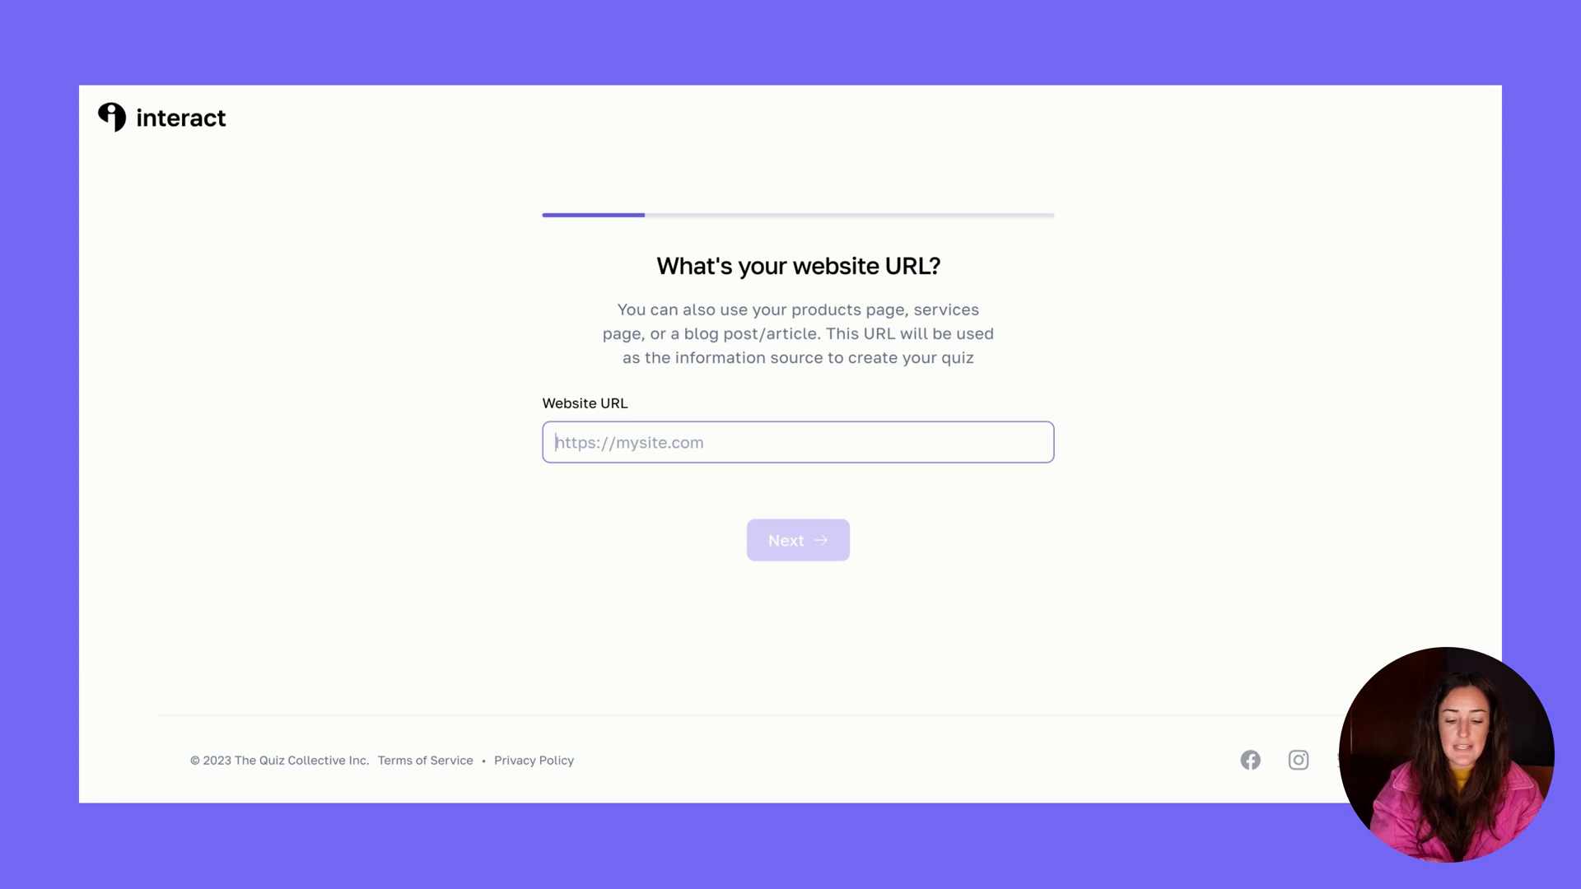
key(ctrl+v)
drag(641, 442, 527, 449)
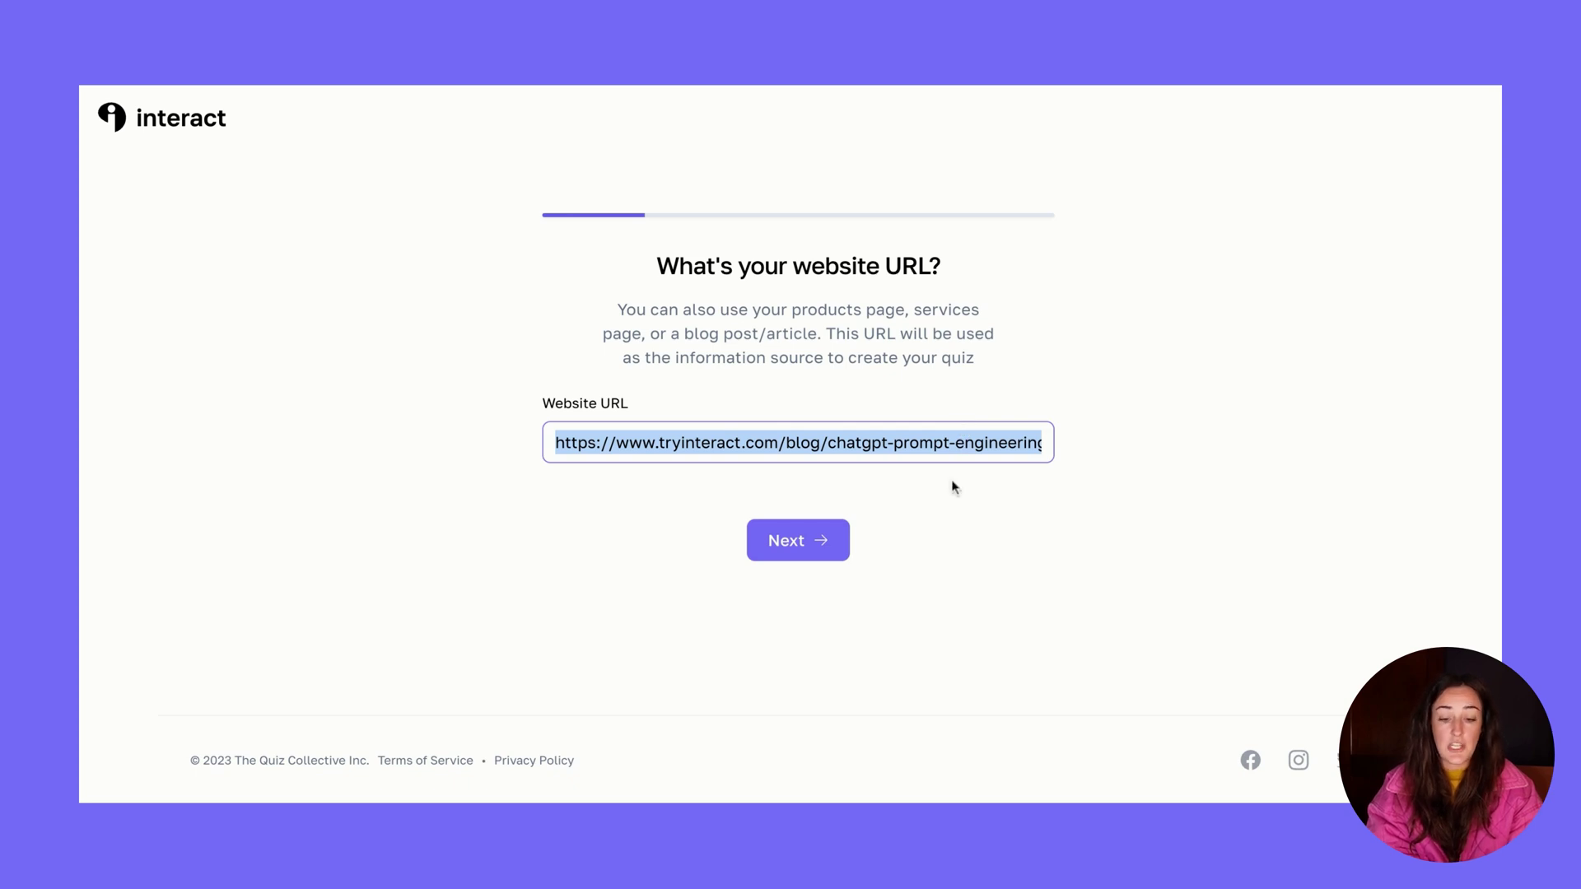
click(817, 546)
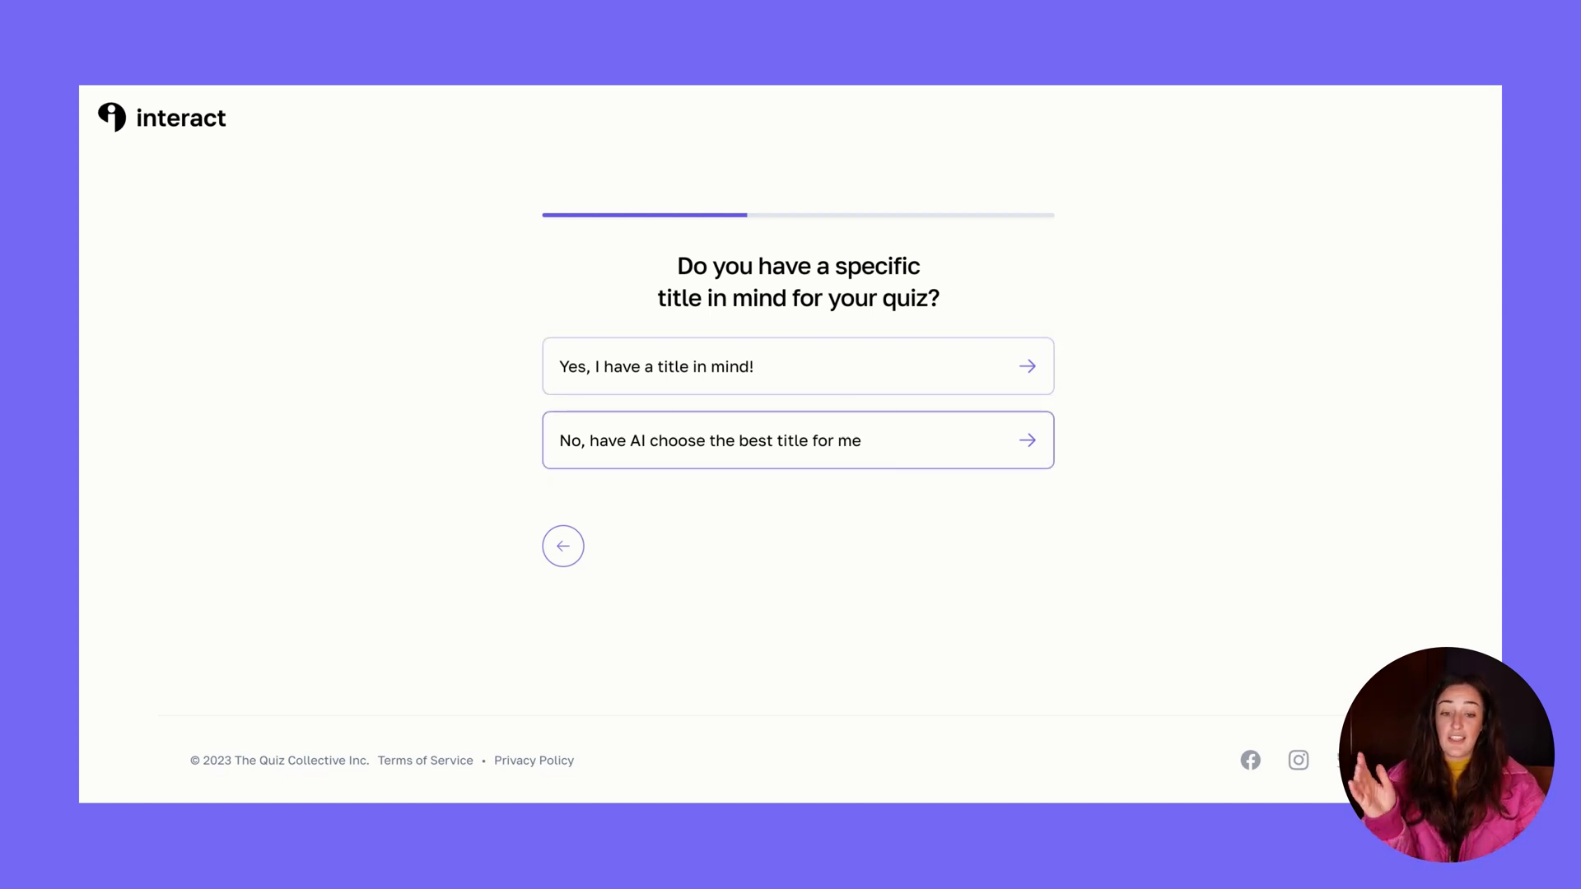
Give the quiz your own title, 'How good are your ChatGPT prompts?', and continue
click(889, 388)
click(818, 392)
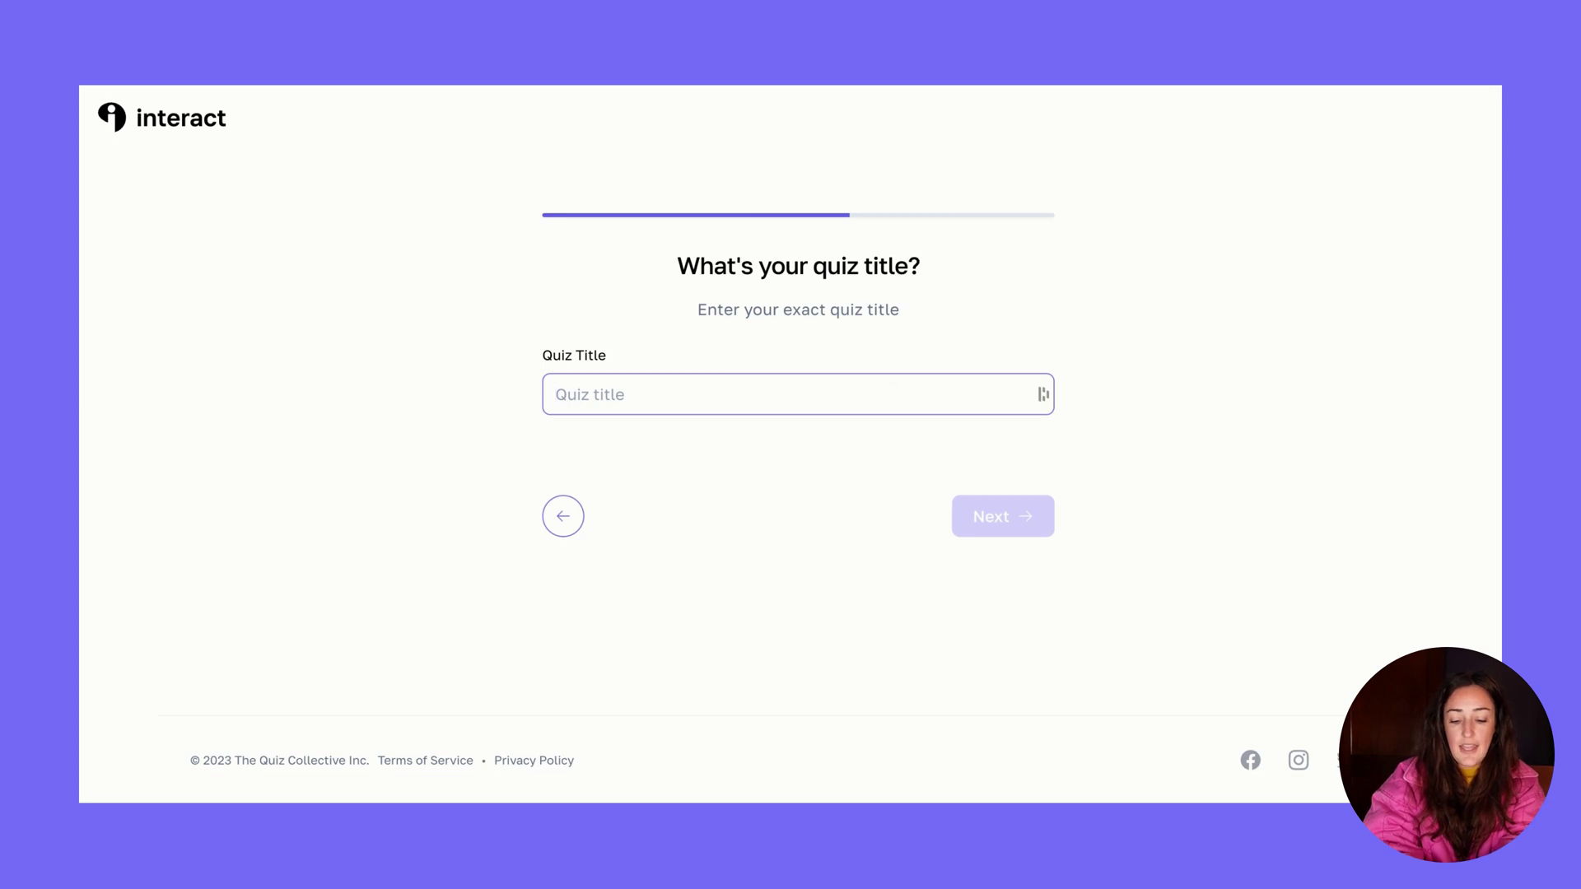
text(How good are your ChatGPT prompts?)
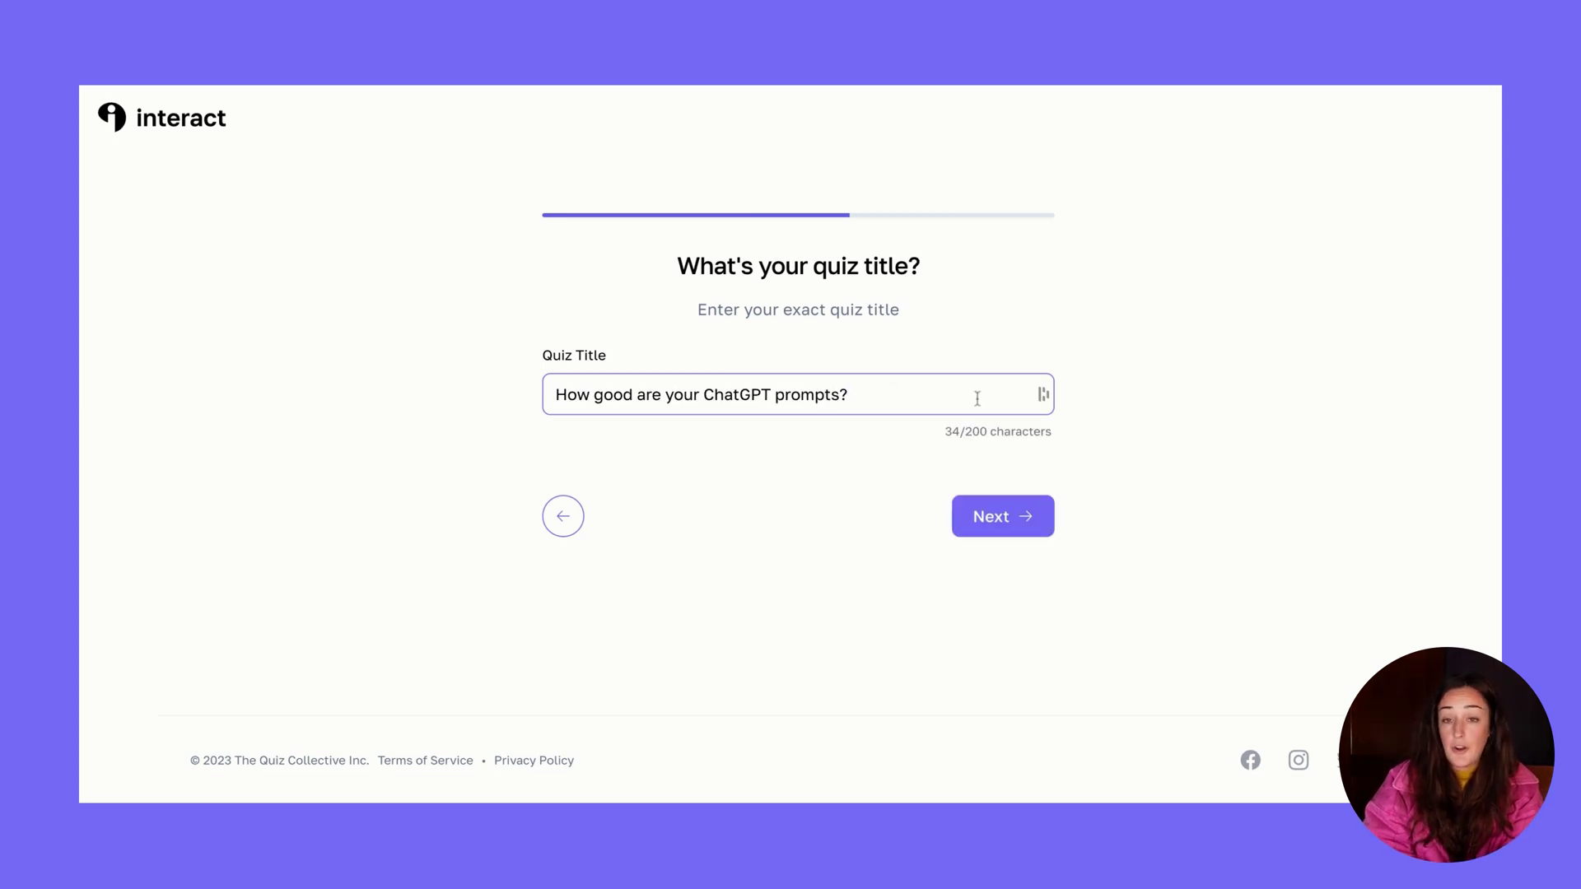
click(1025, 517)
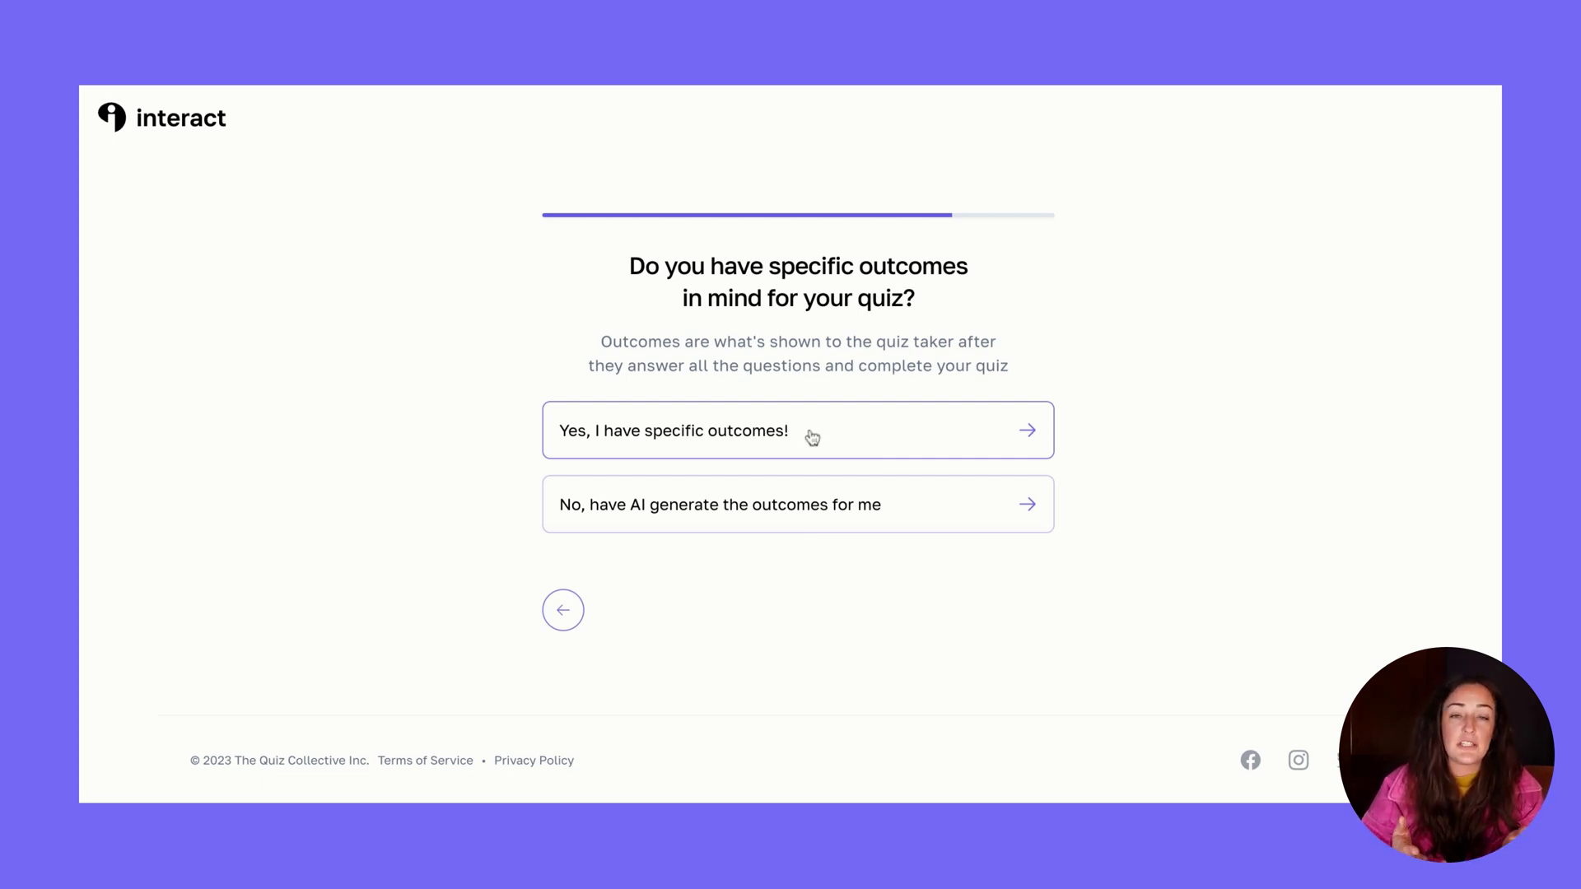
Choose 'Yes, I have specific outcomes!' to write the quiz outcomes yourself
click(739, 433)
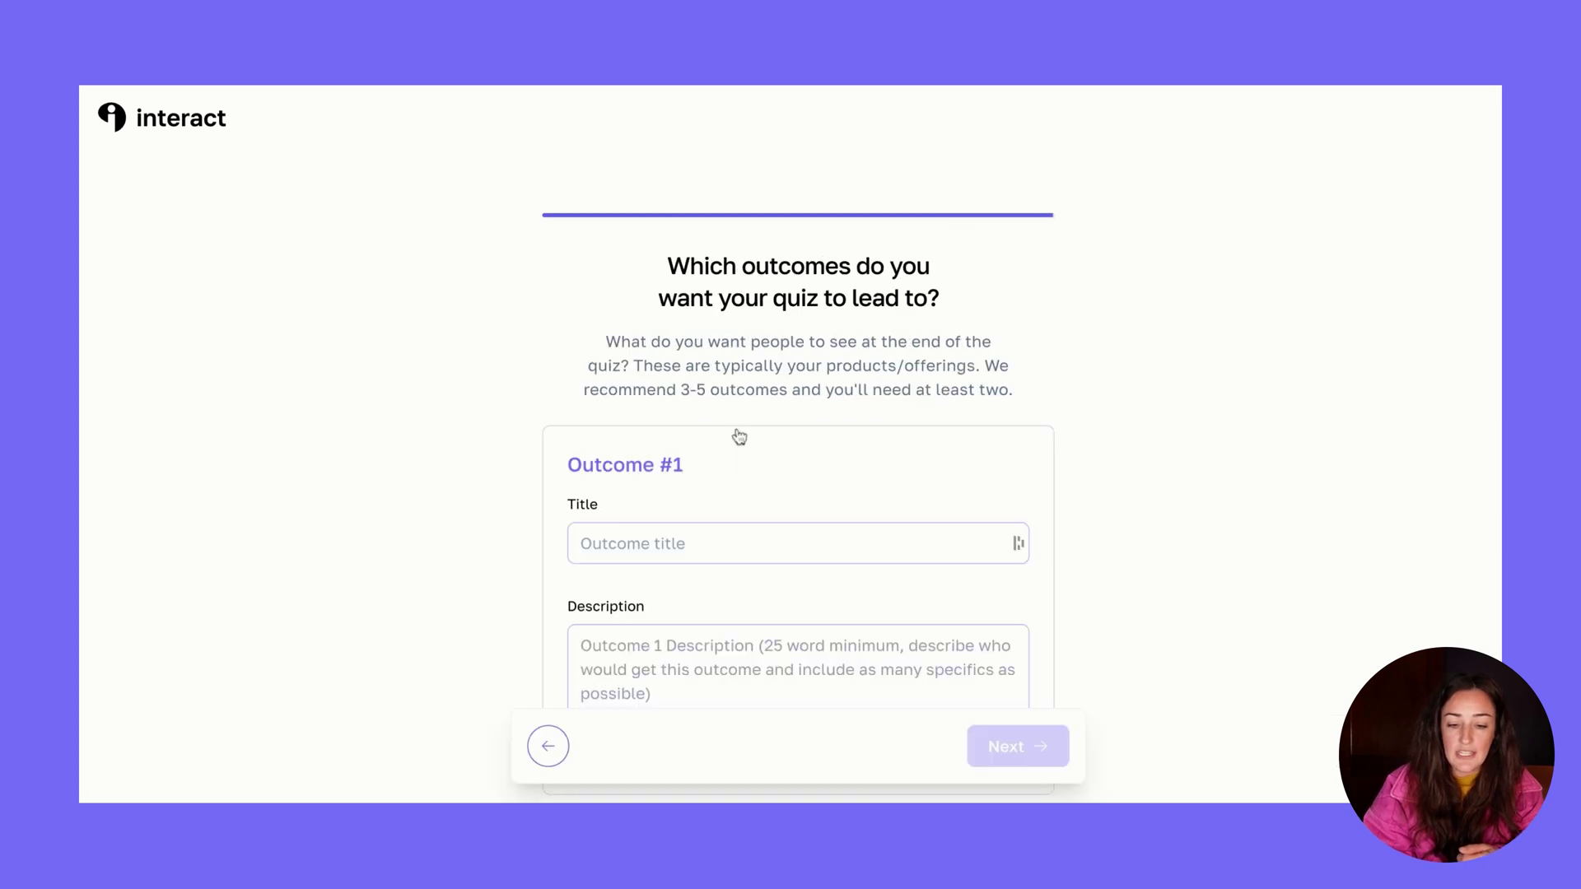
Title Outcome #1 'Novice' and paste its description about robotic, unusable ChatGPT outputs
scroll(1001, 448, down, 2)
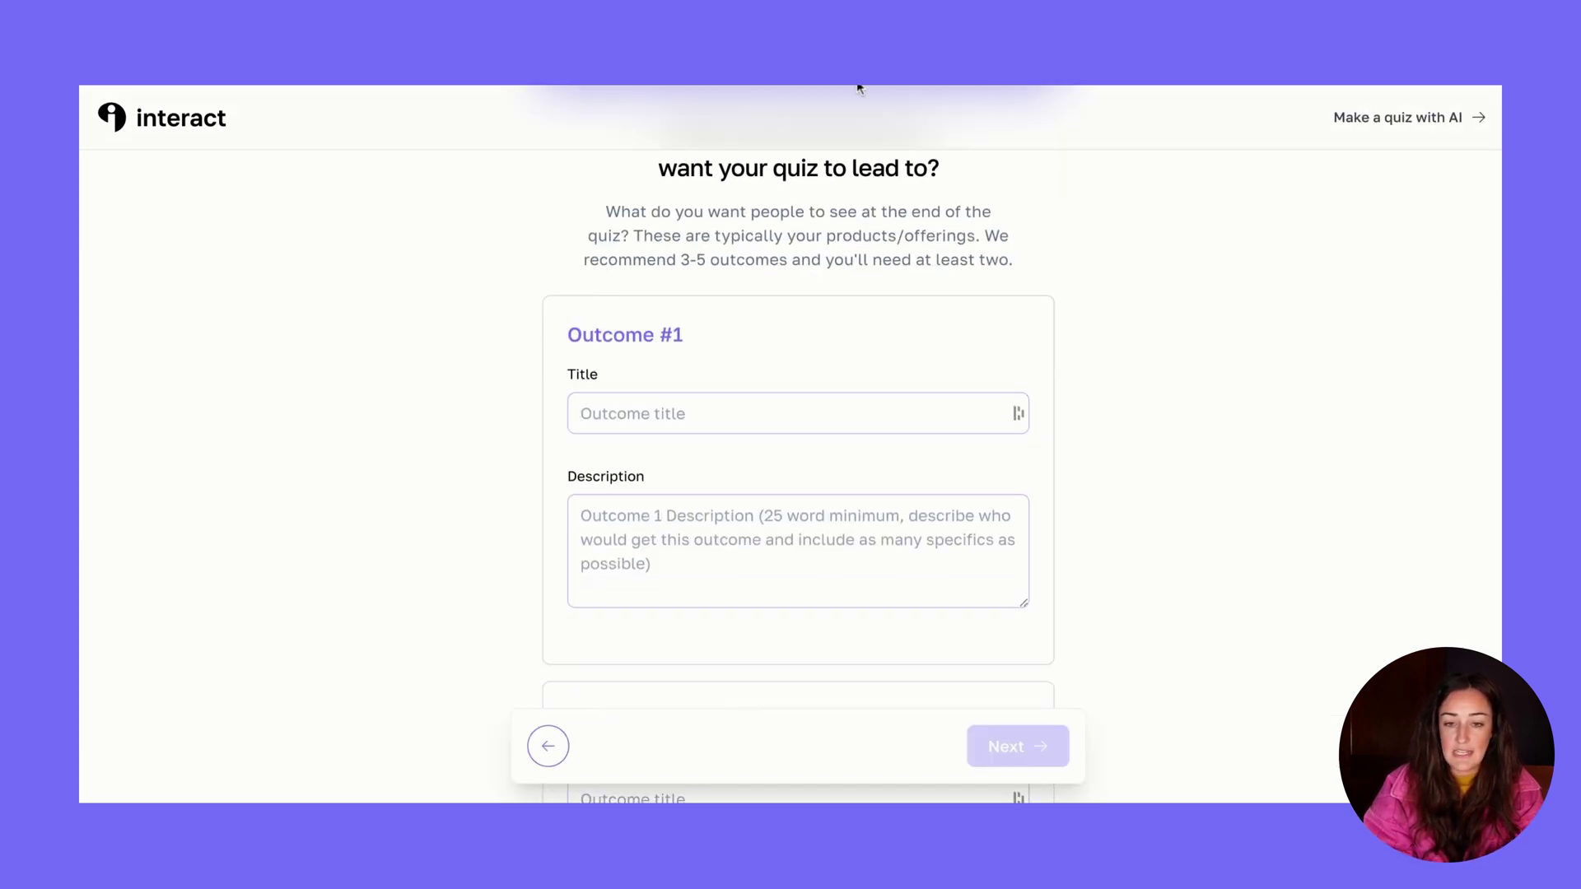
click(791, 413)
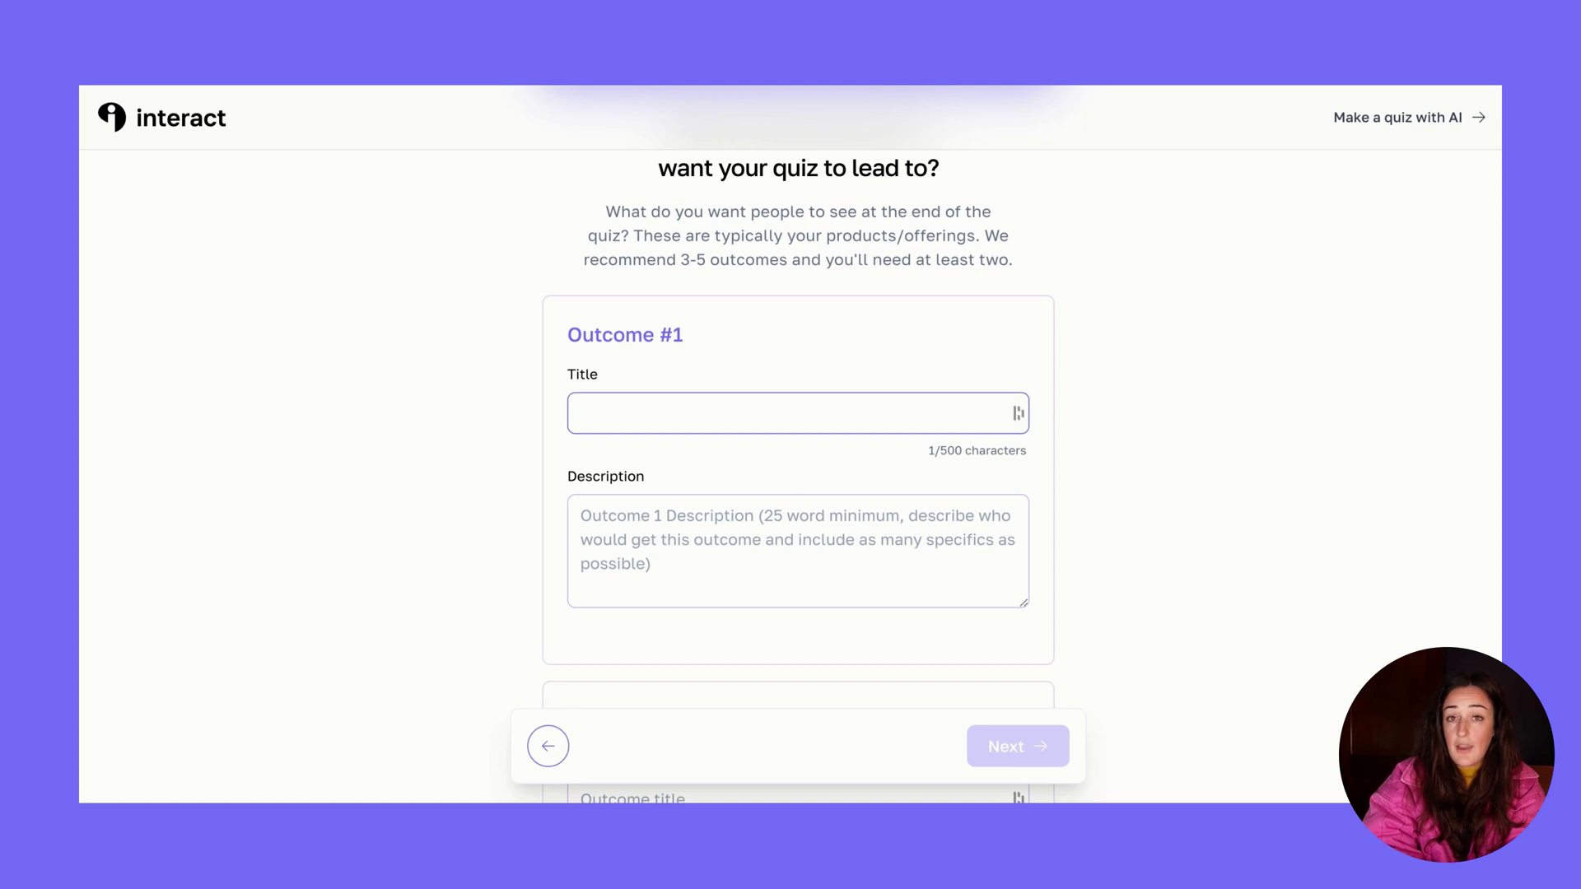
text(No)
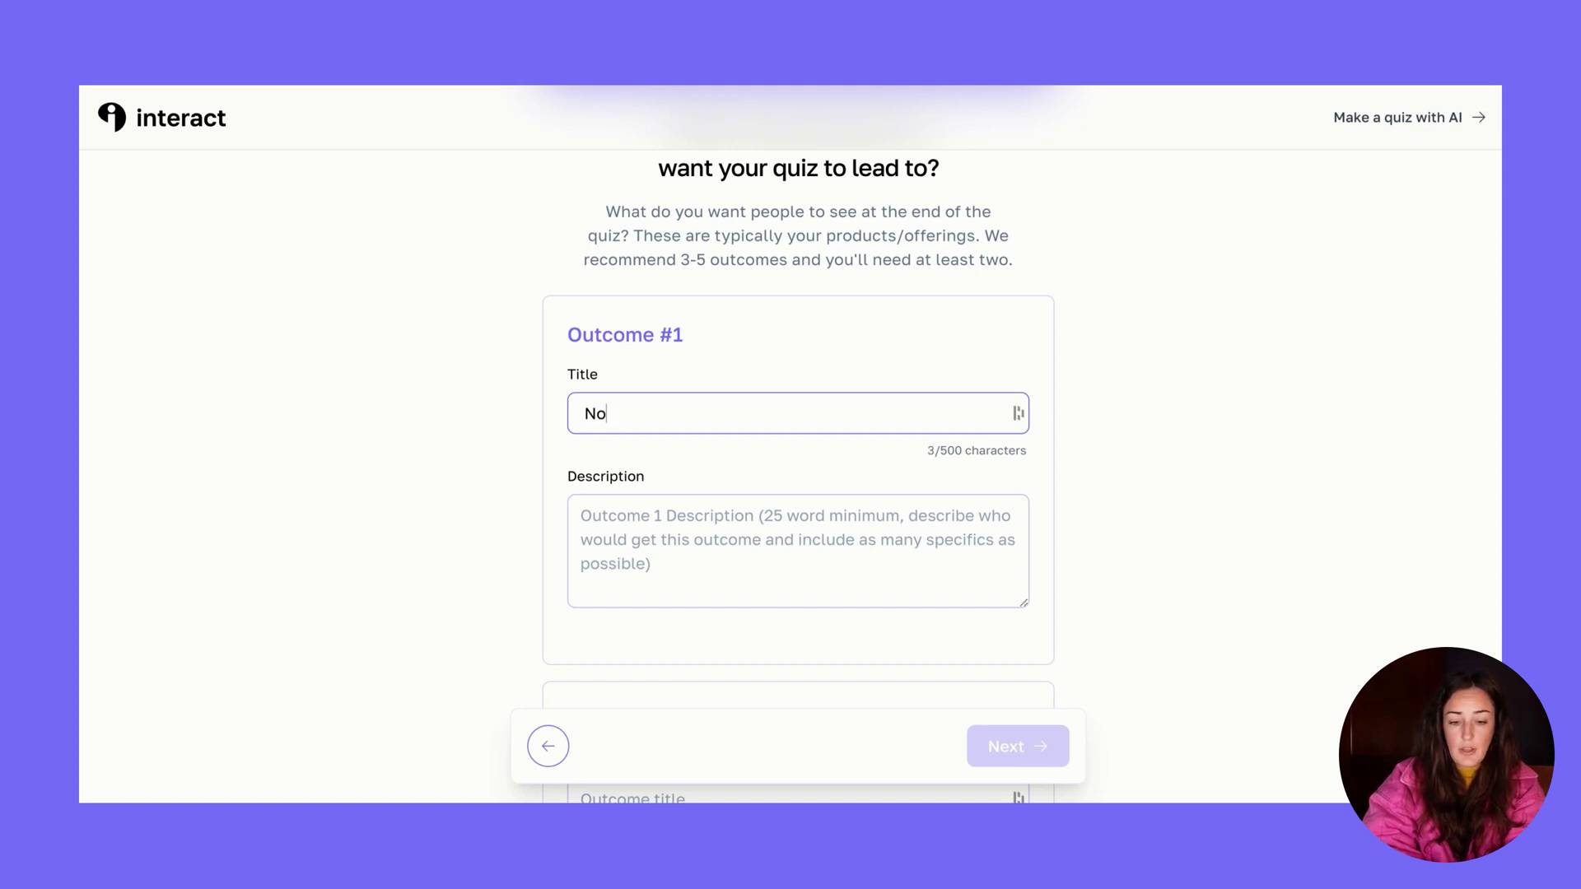
text(vice)
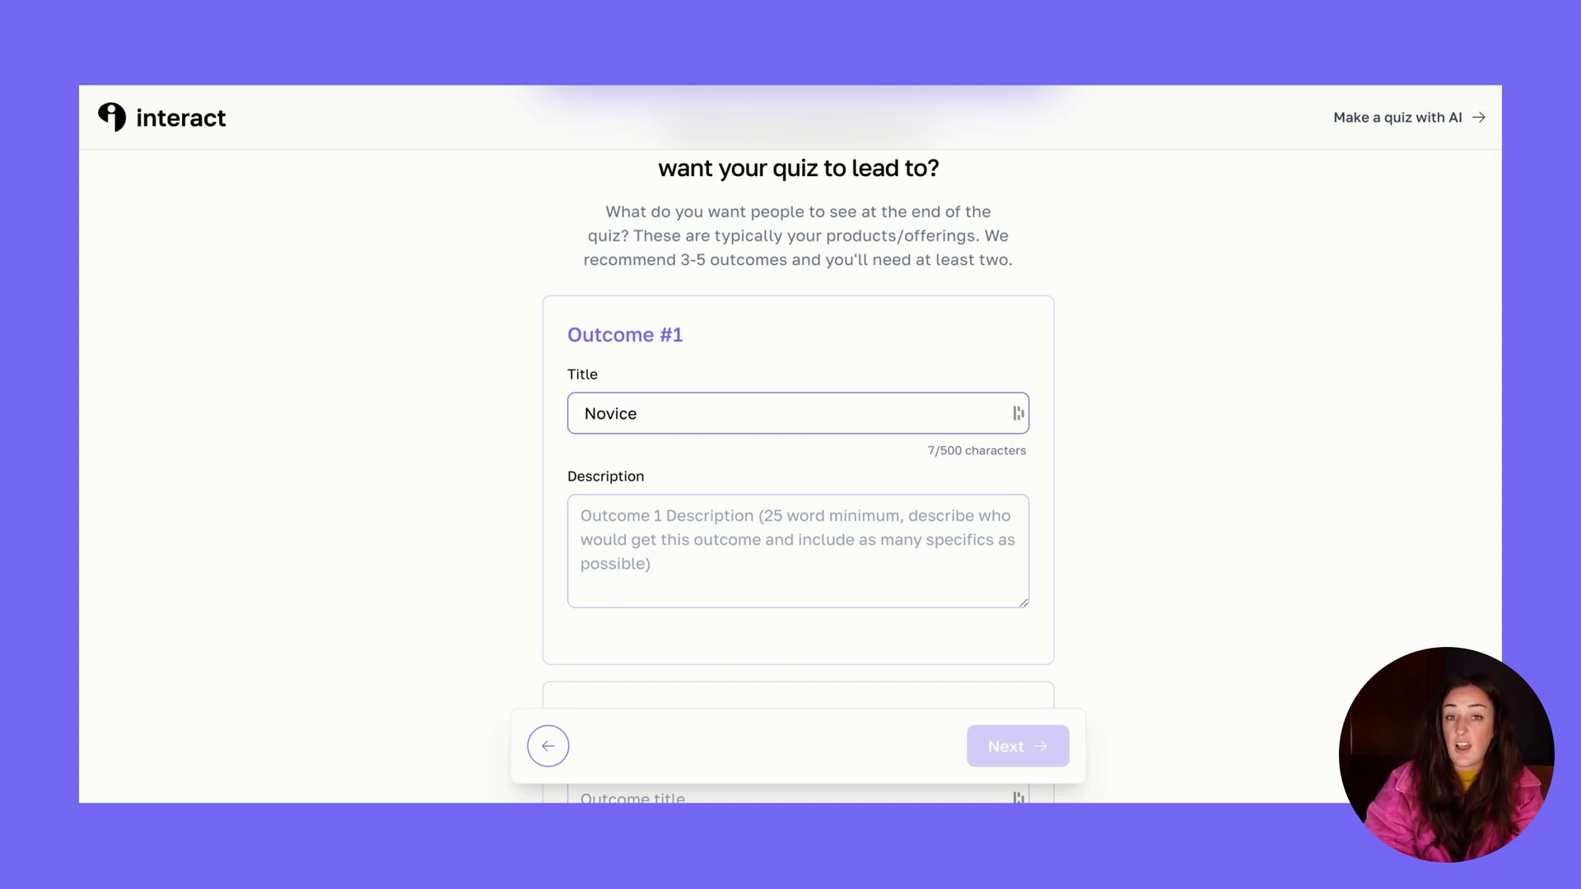
click(679, 528)
text(they can't use the outputs ChatGPT gives them or they need to spend just as much time editing the output as they would on creating the content from scratch. The outputs sound robotic and not like the user.)
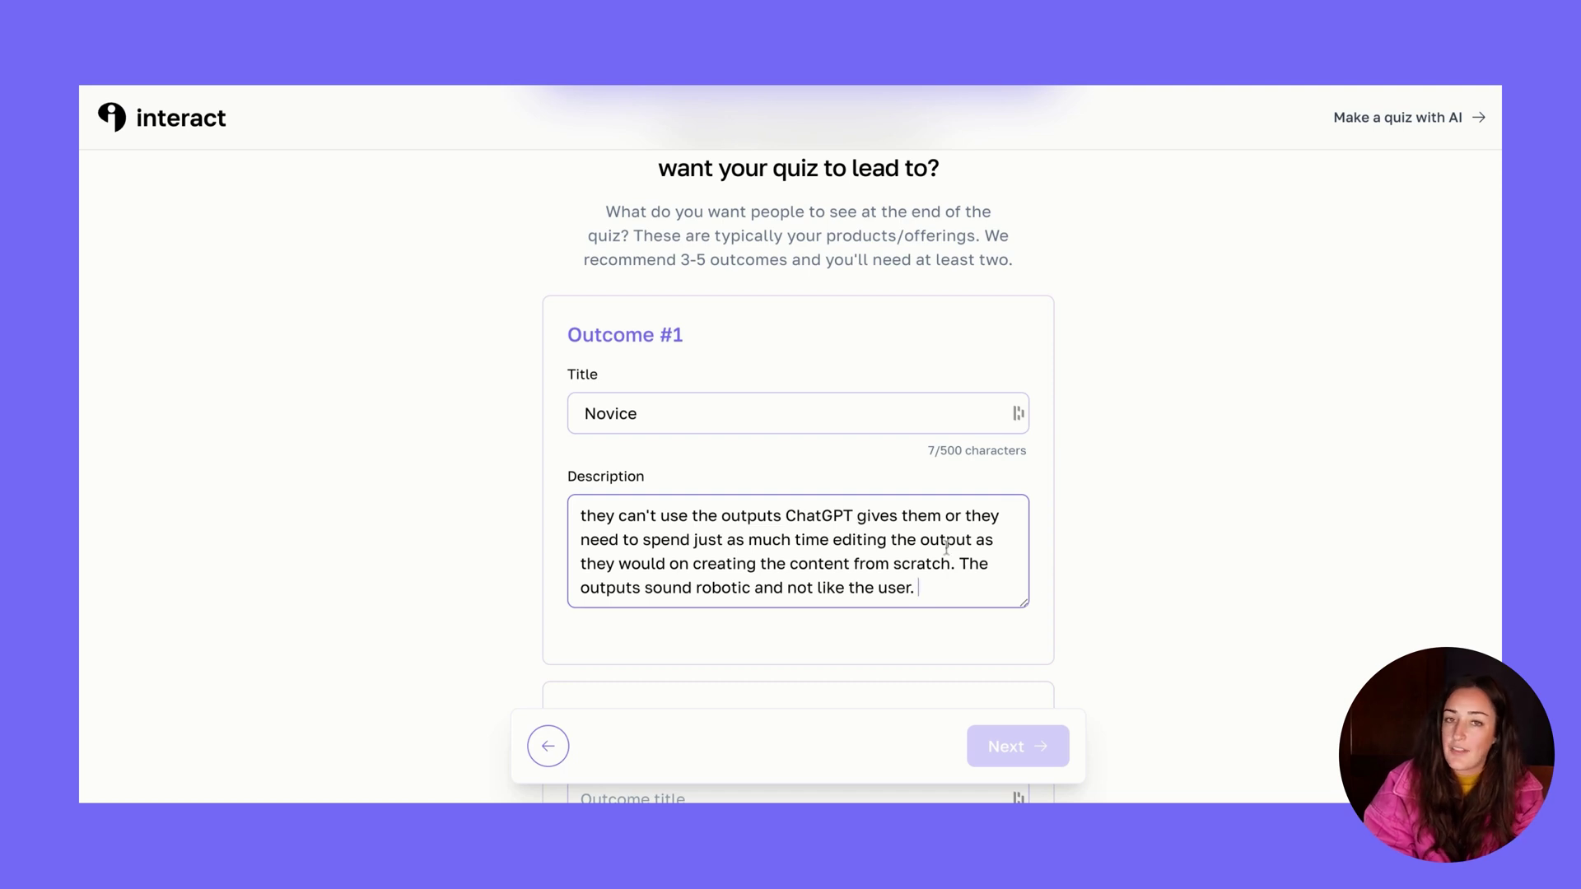
scroll(1039, 575, down, 5)
Title Outcome #2 'Medium', paste its description, and add an empty third outcome
click(705, 405)
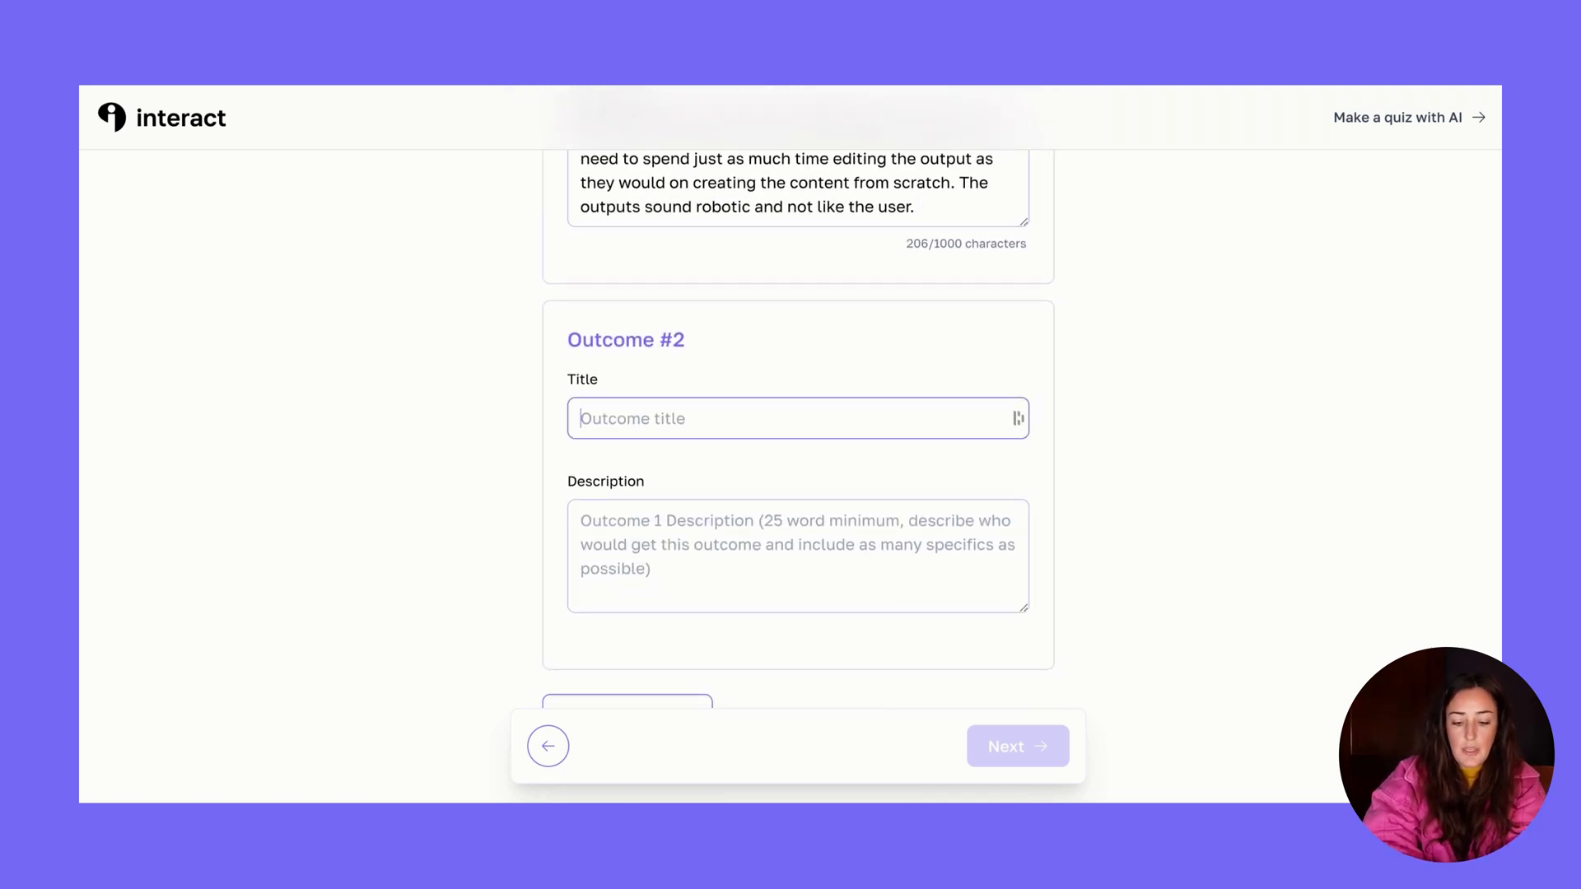
text(Medium)
key(Tab)
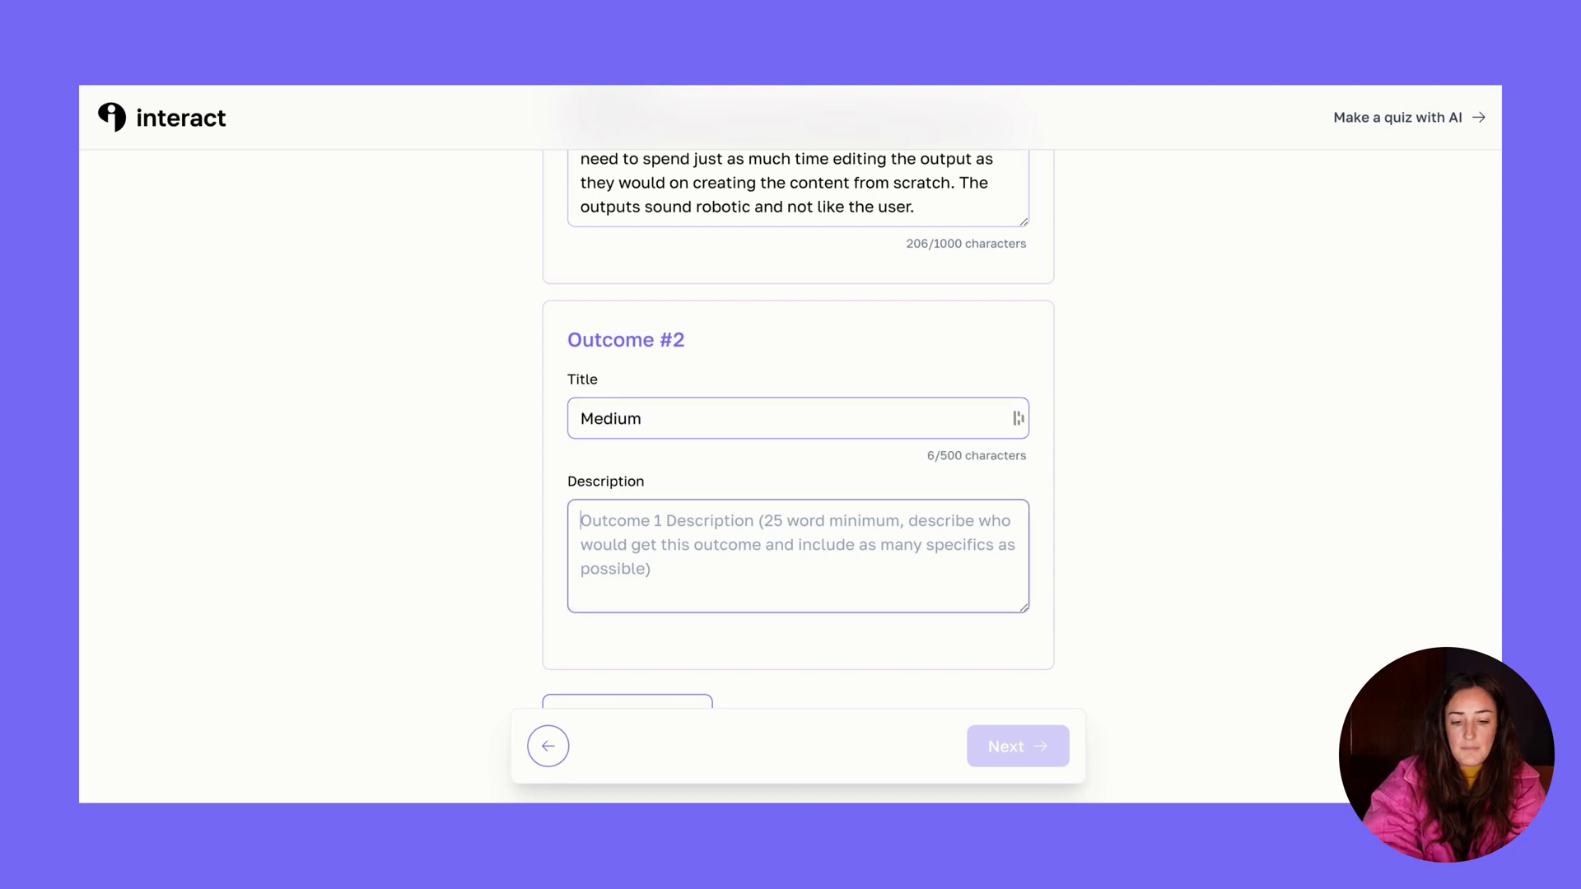
text(they use the outputs given to them by ChatGPT but they may require ore finessing or updating than the user wants to spend time on. The outputs sound ok but don't seem like something the user would have written.)
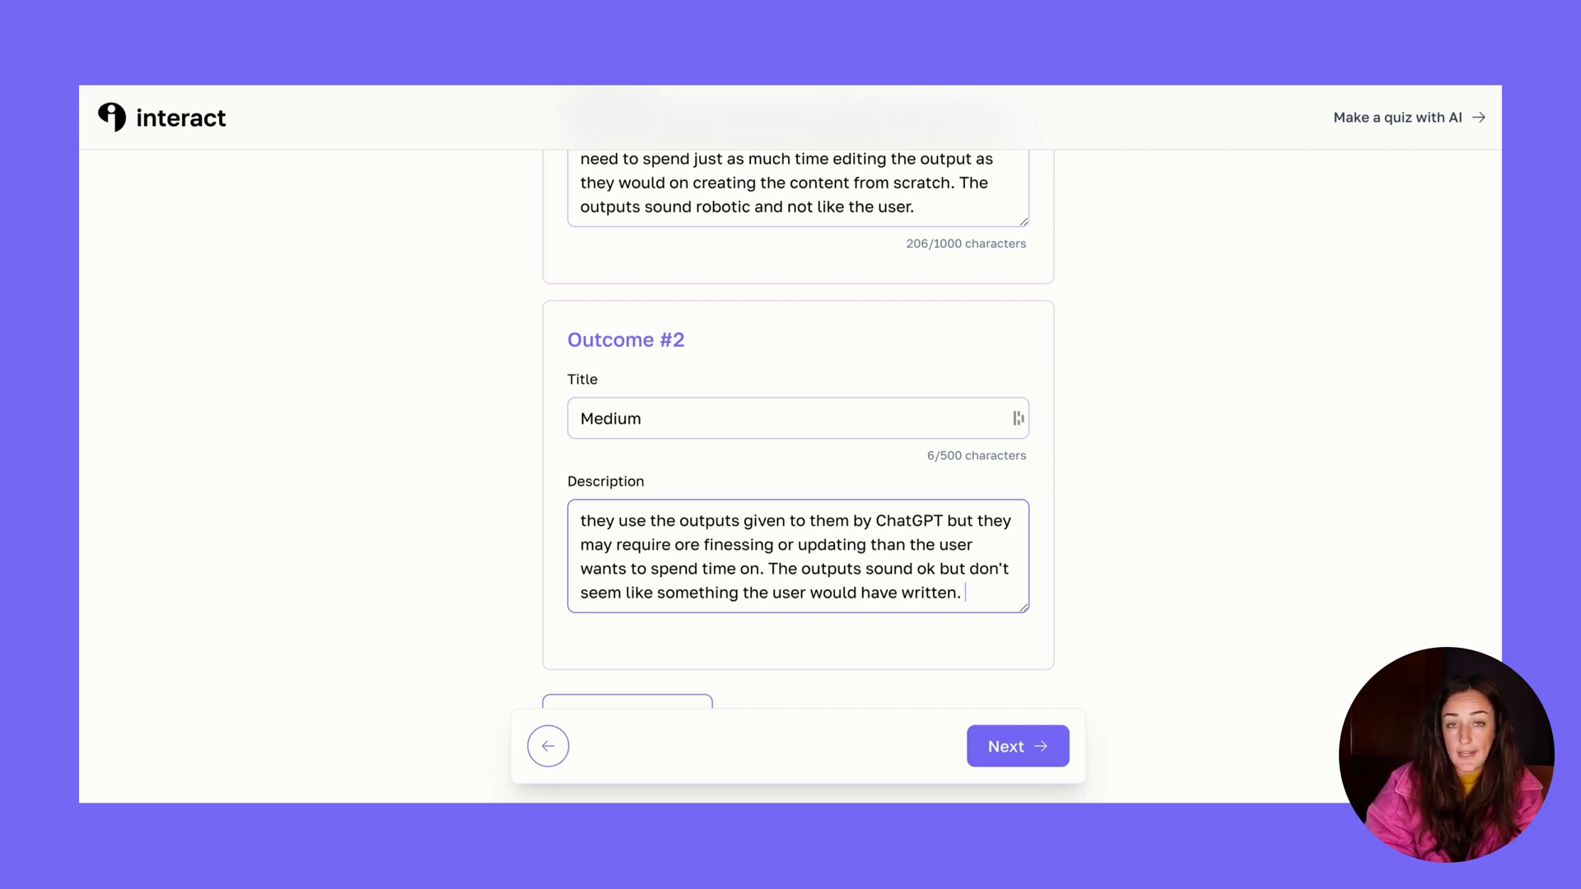
scroll(766, 592, down, 1)
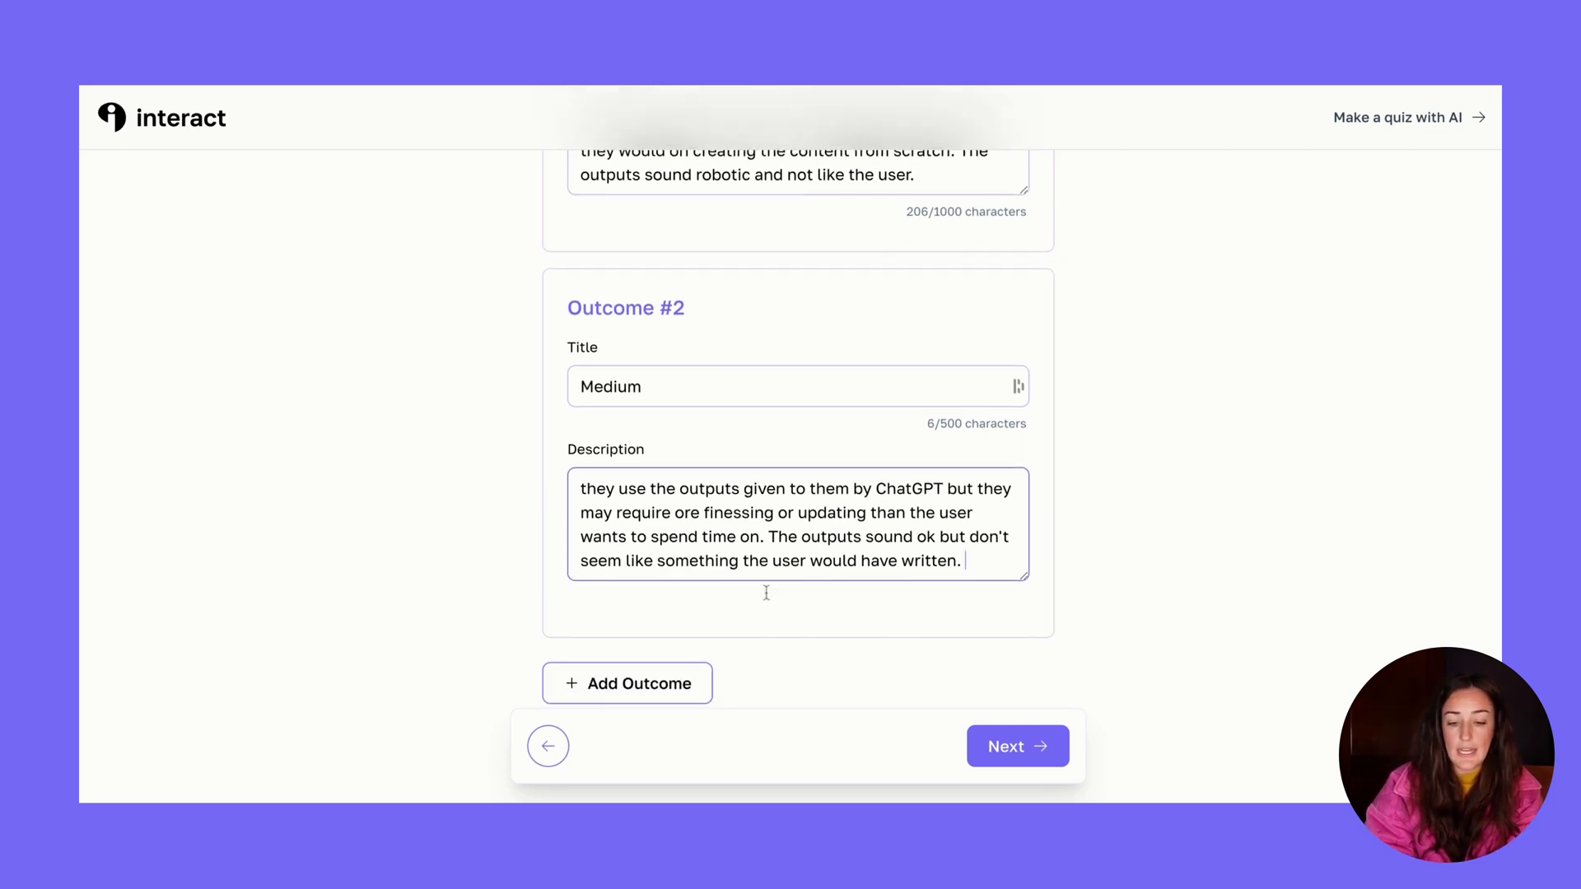
scroll(517, 589, down, 4)
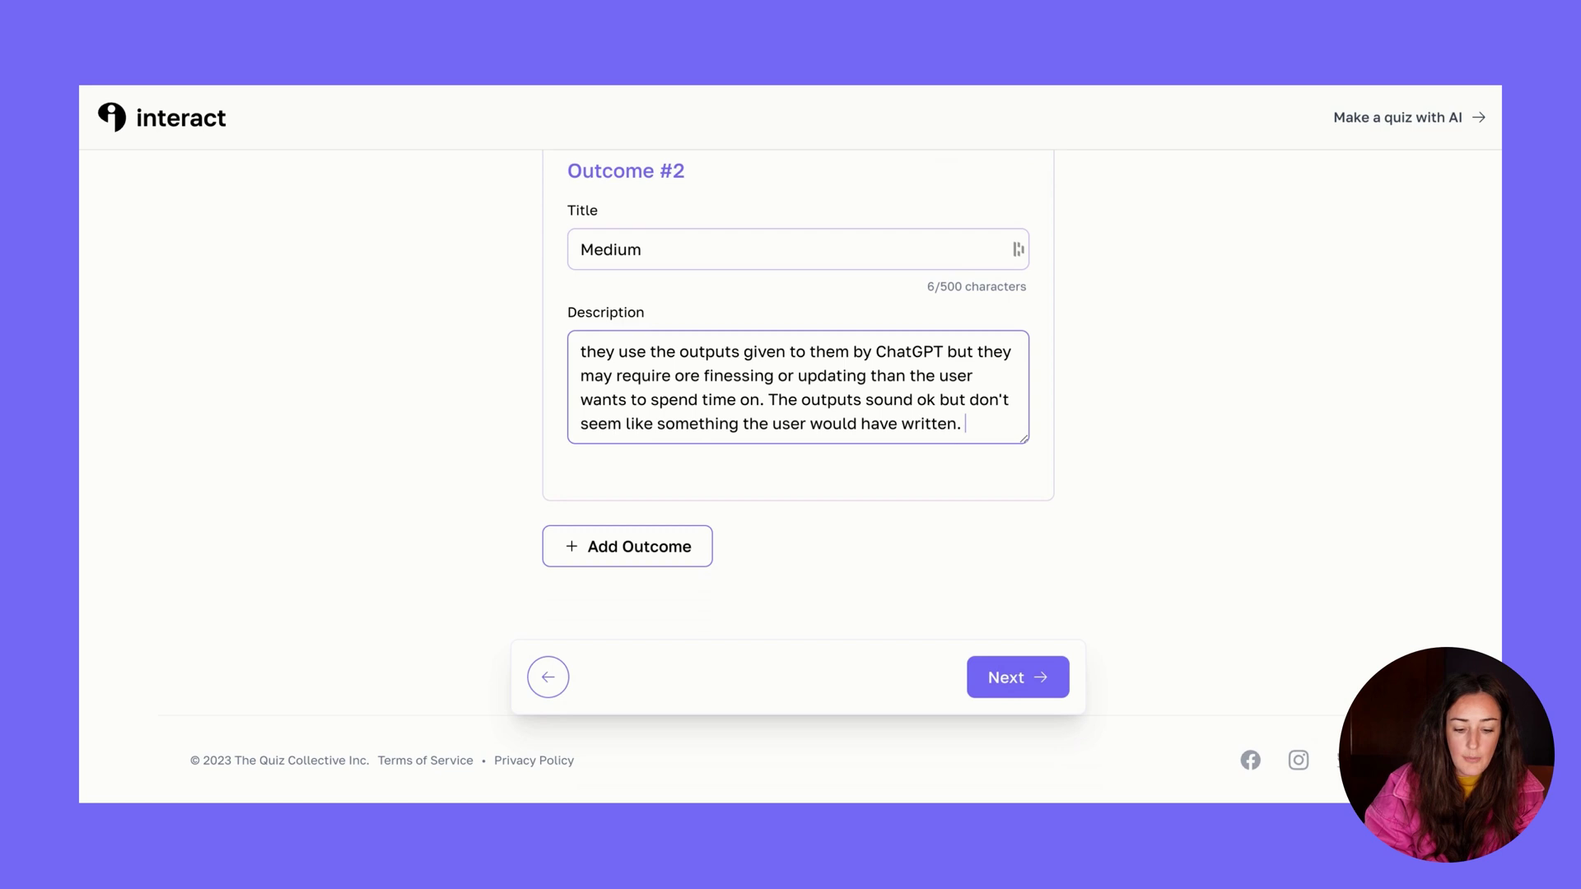
click(647, 547)
Fill Outcome #3 as 'Expert - great prompts!' with its description, then submit the outcomes
scroll(601, 535, down, 3)
click(644, 498)
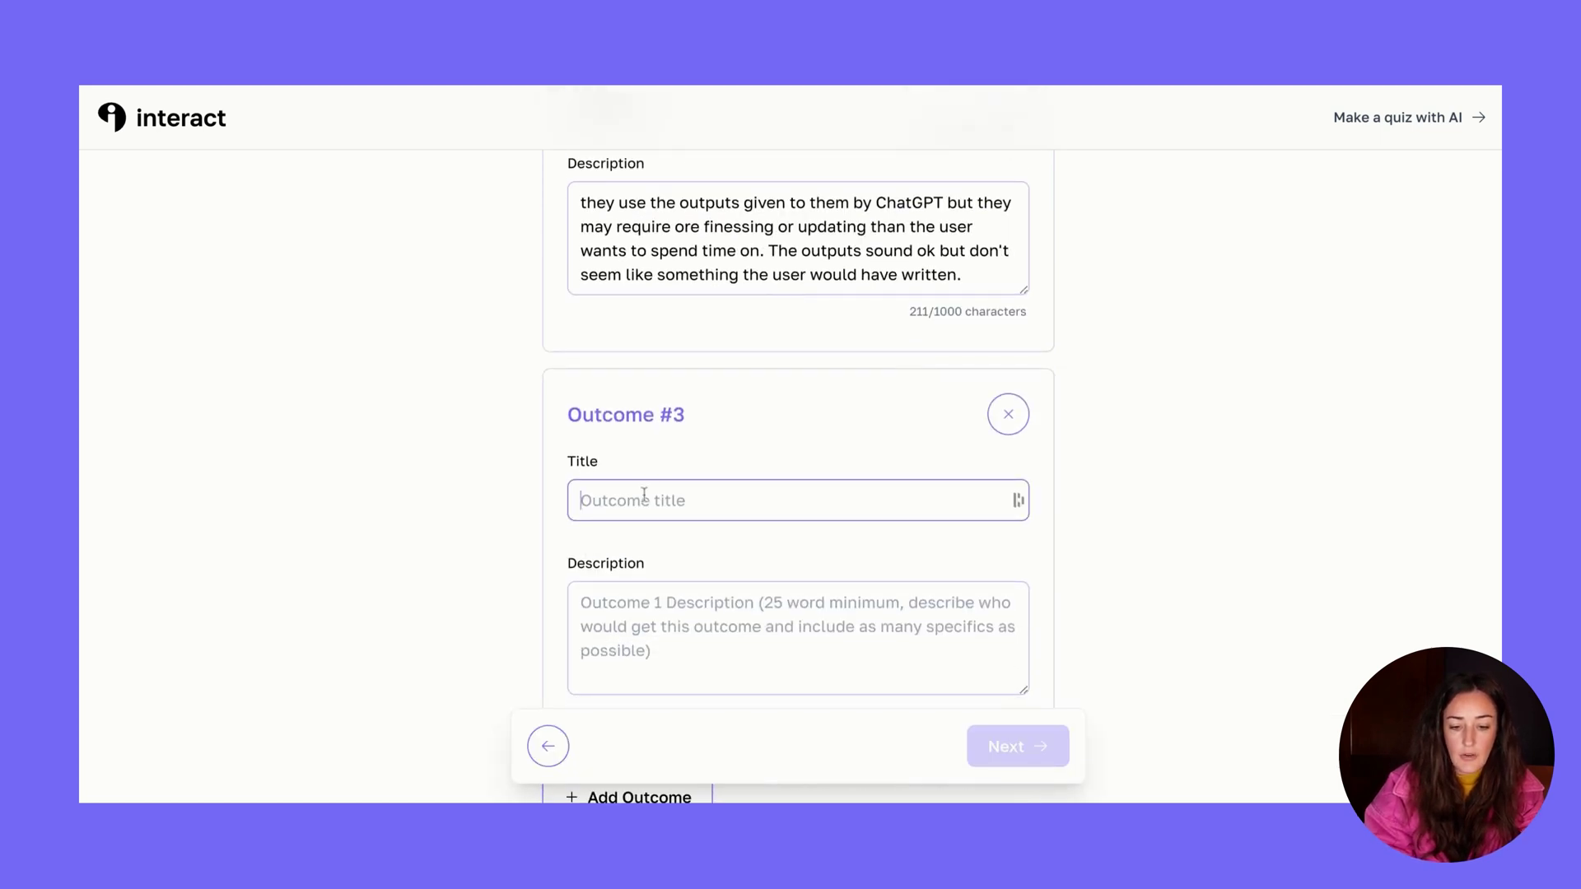
text(Expert - grea)
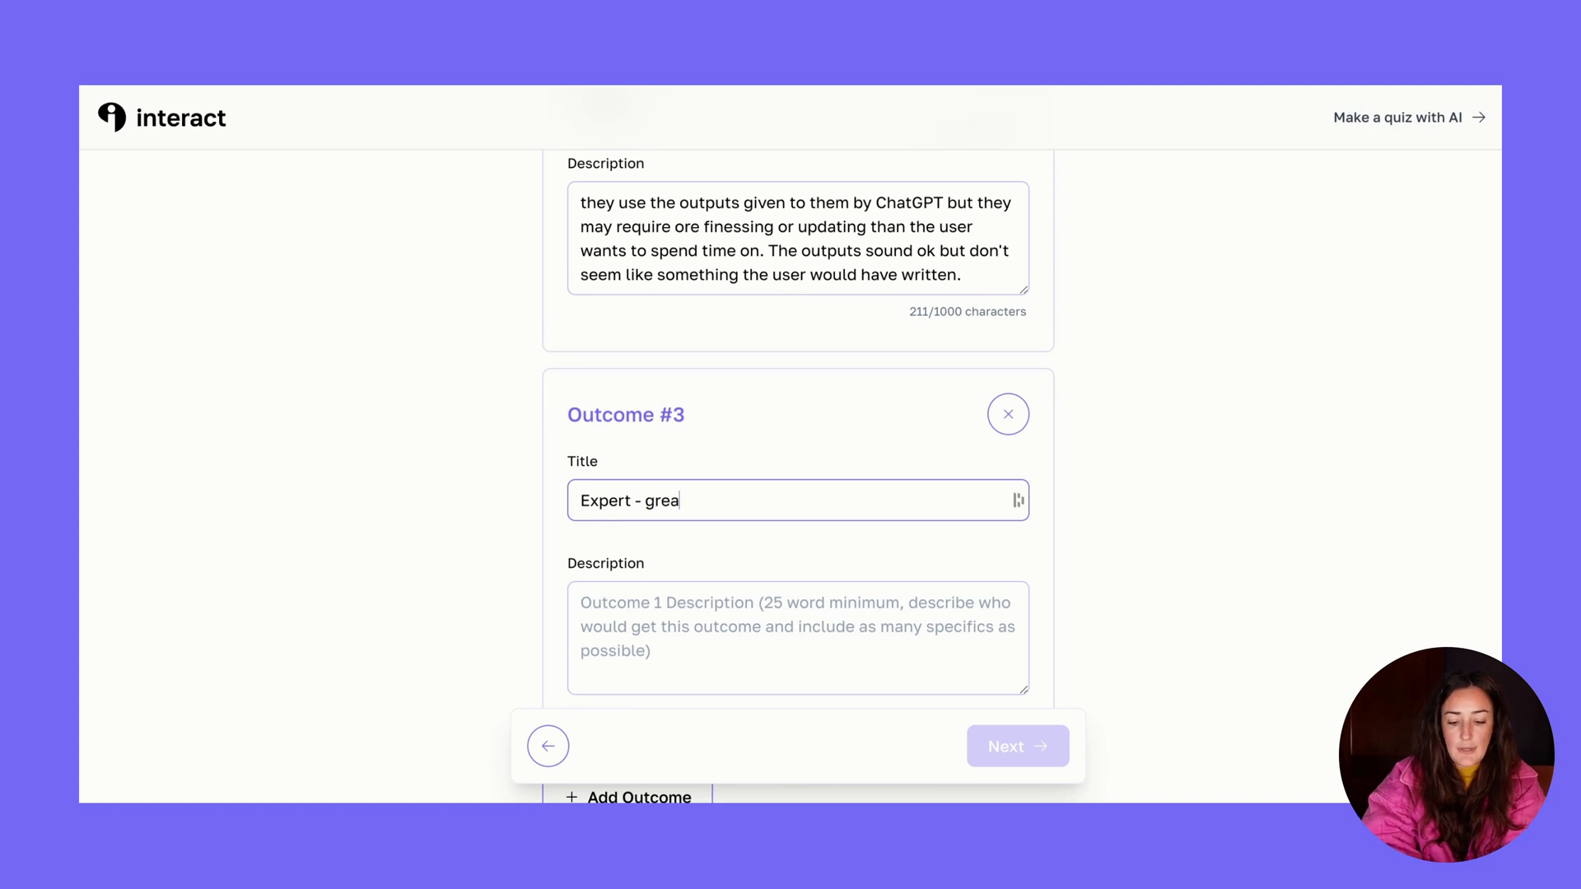
text(t prompts!)
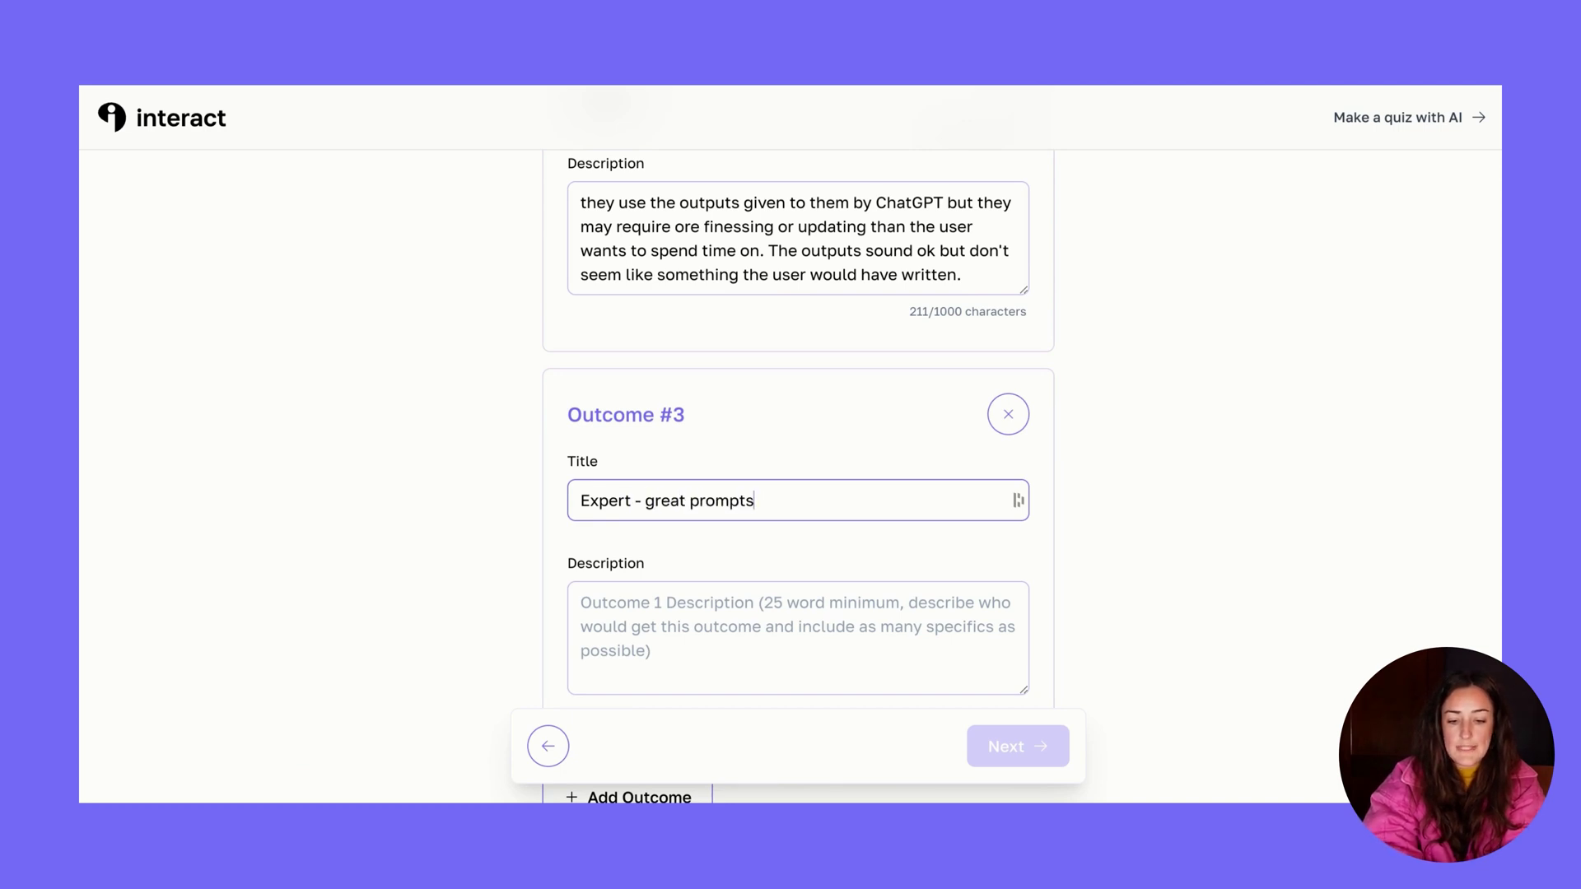
click(658, 647)
key(ctrl+v)
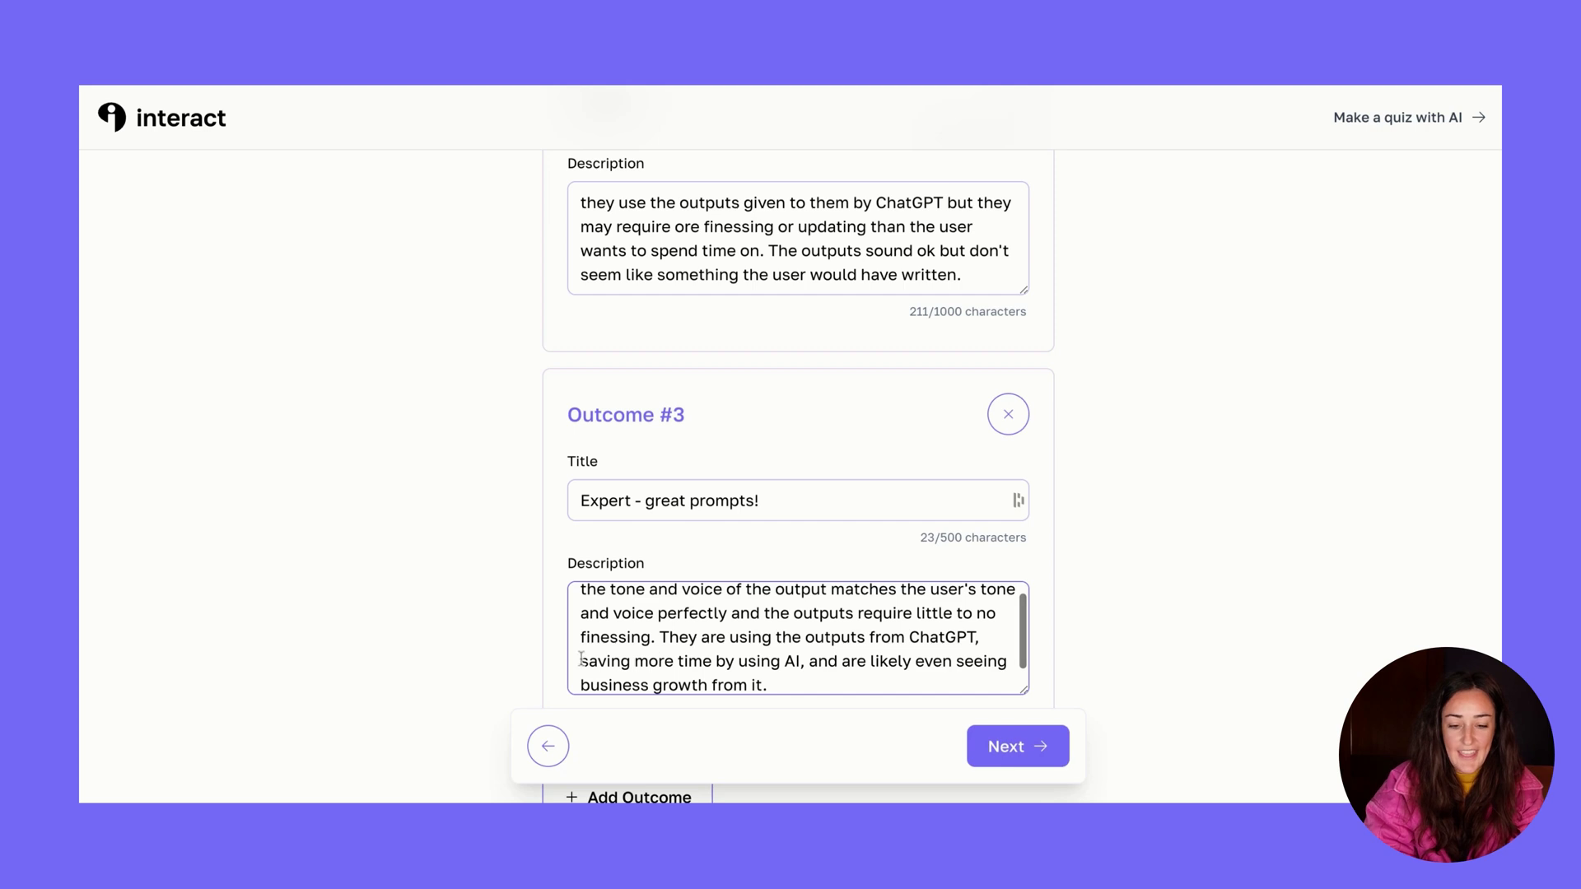
scroll(452, 603, down, 2)
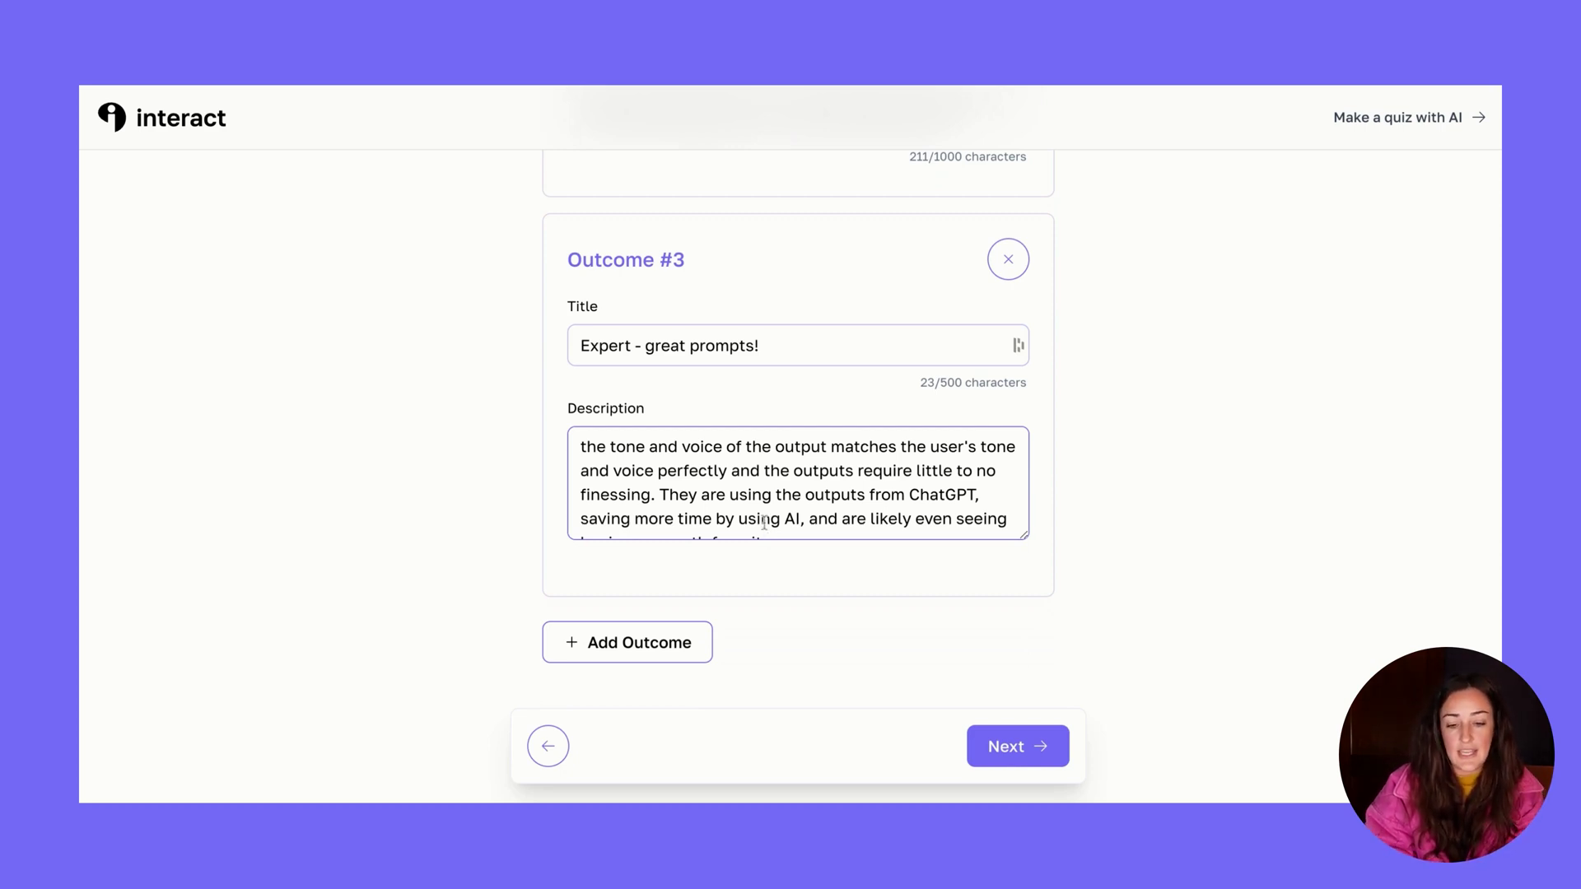
scroll(820, 497, down, 1)
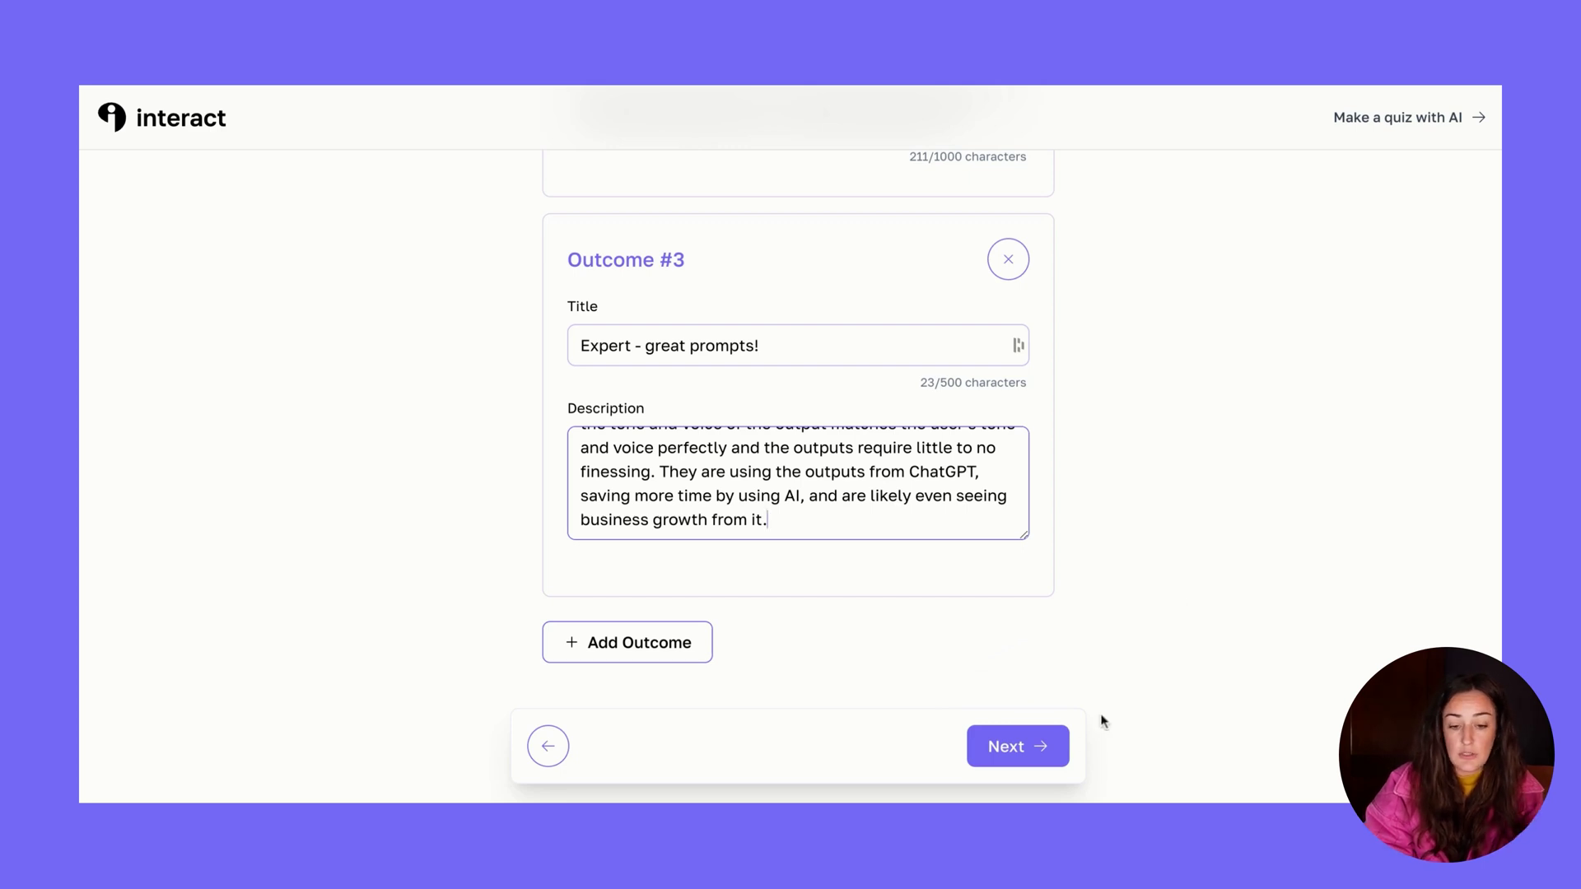
click(1023, 753)
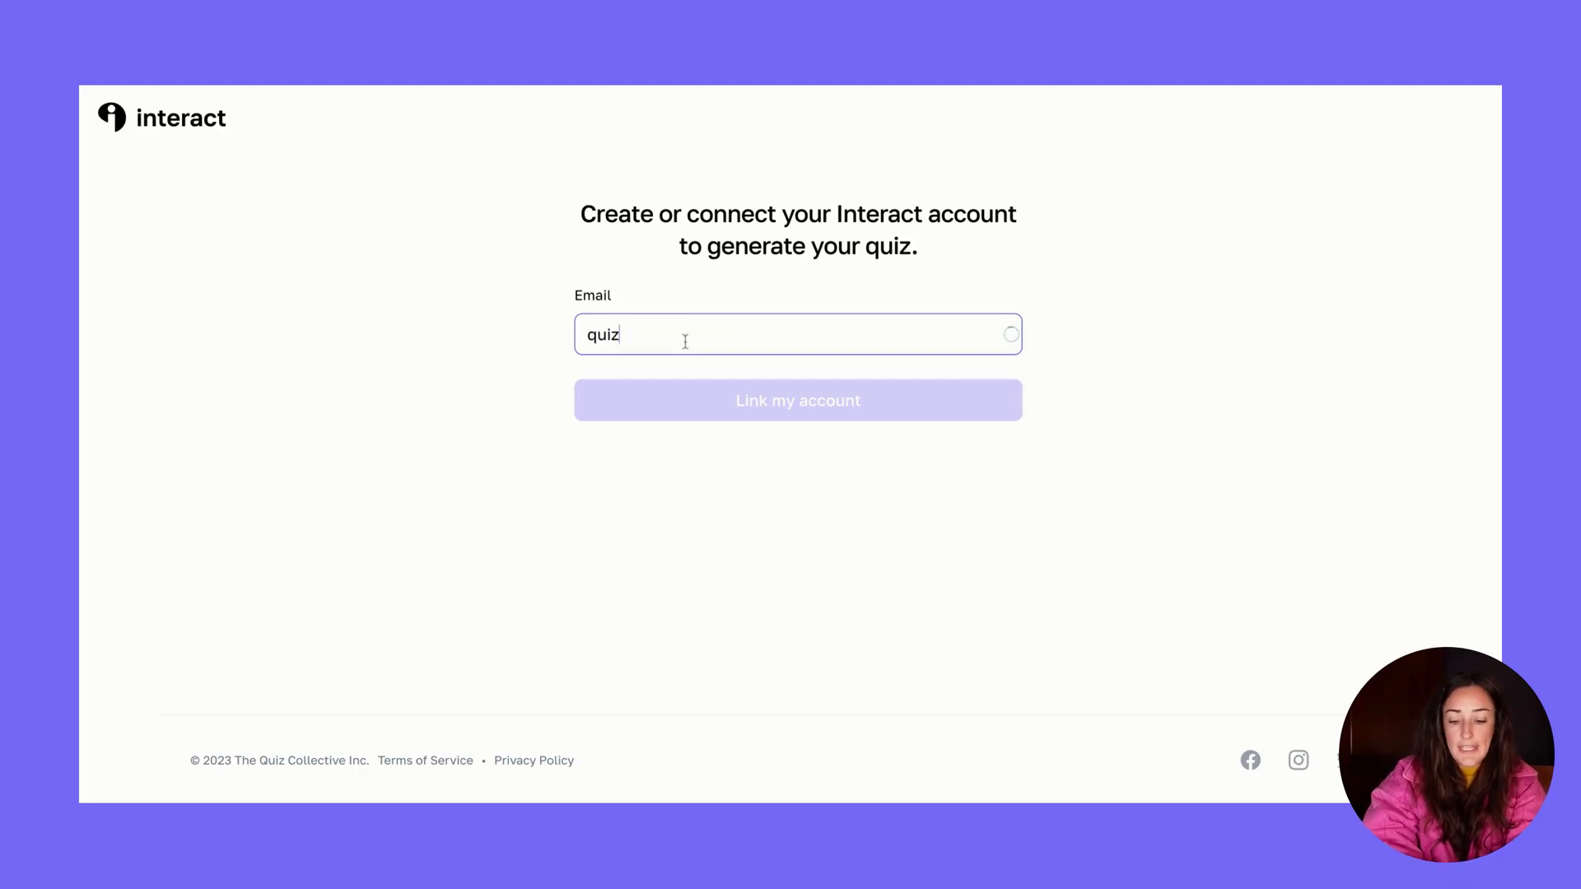
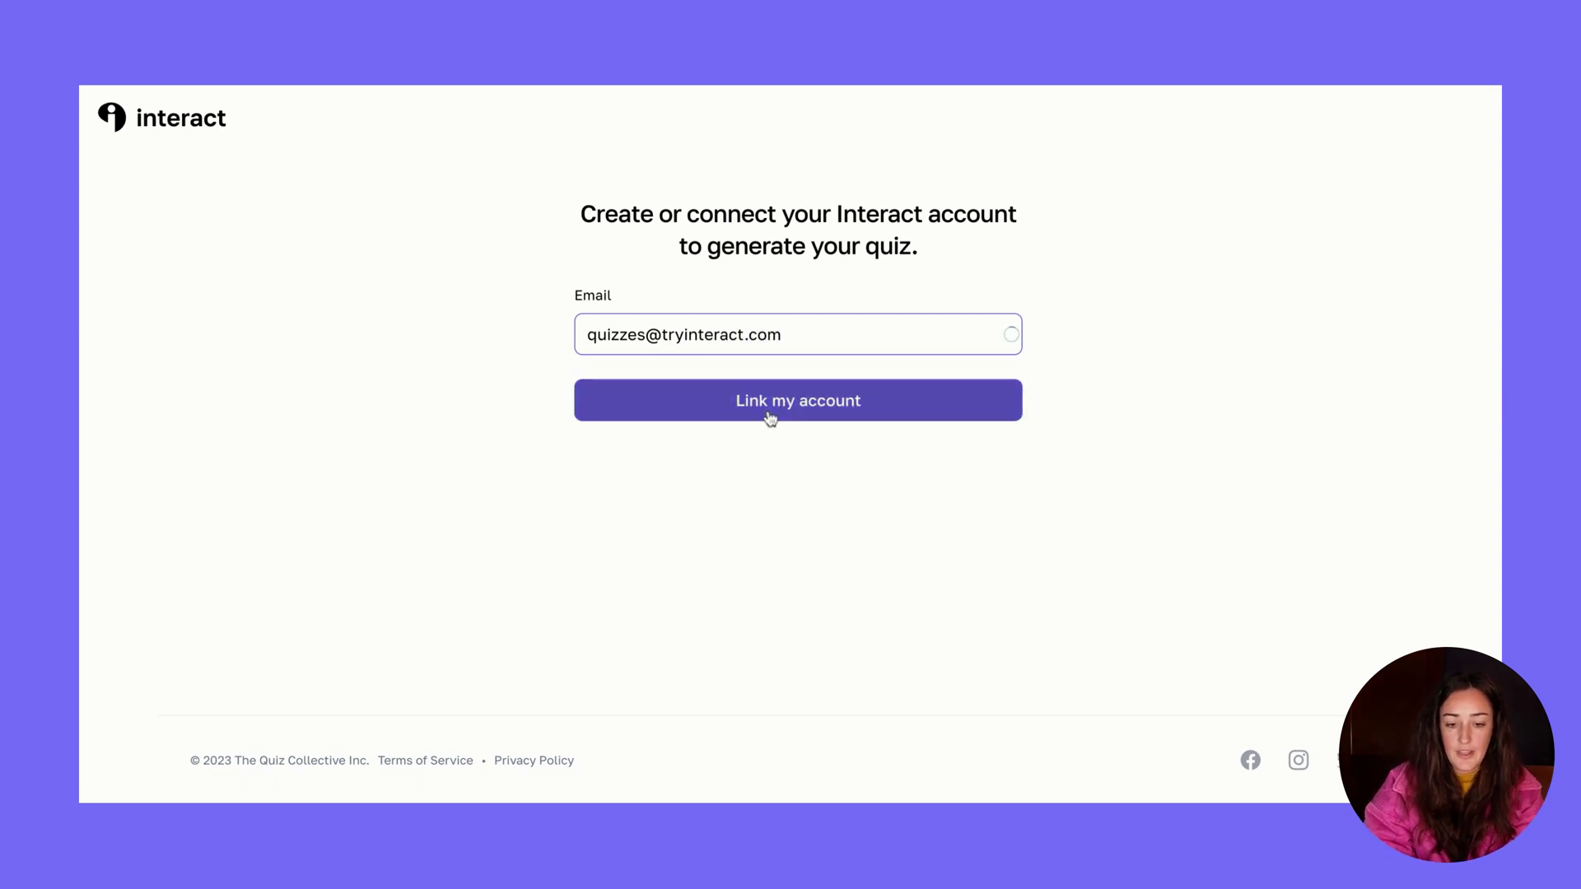
Enter the account email address and link the account to generate the quiz
click(770, 419)
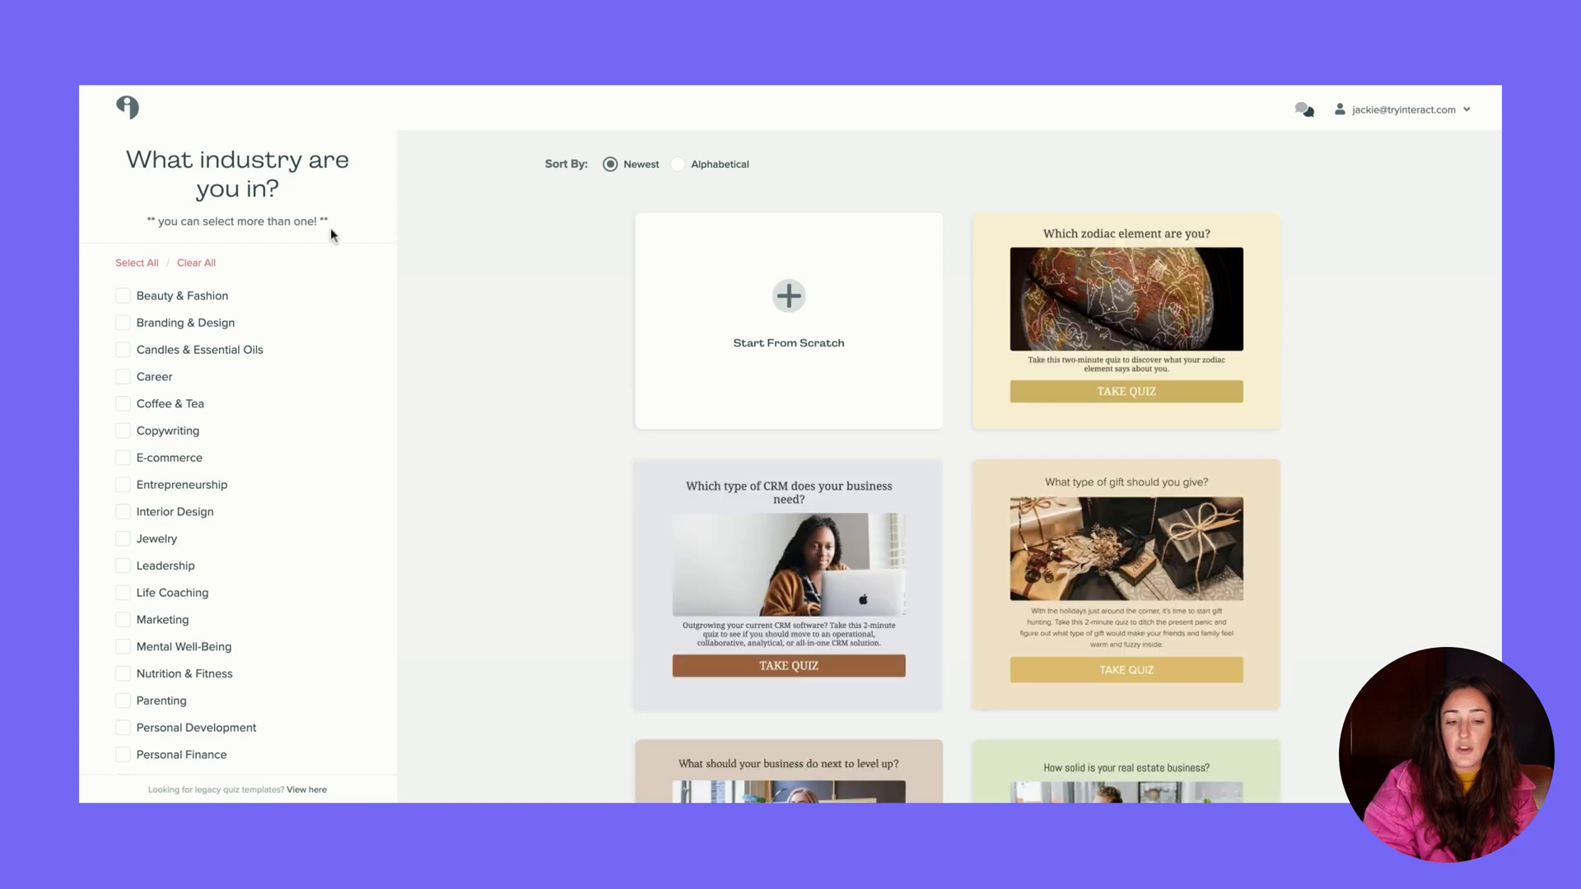
Return to the Quizzes dashboard via the Interact logo
click(134, 117)
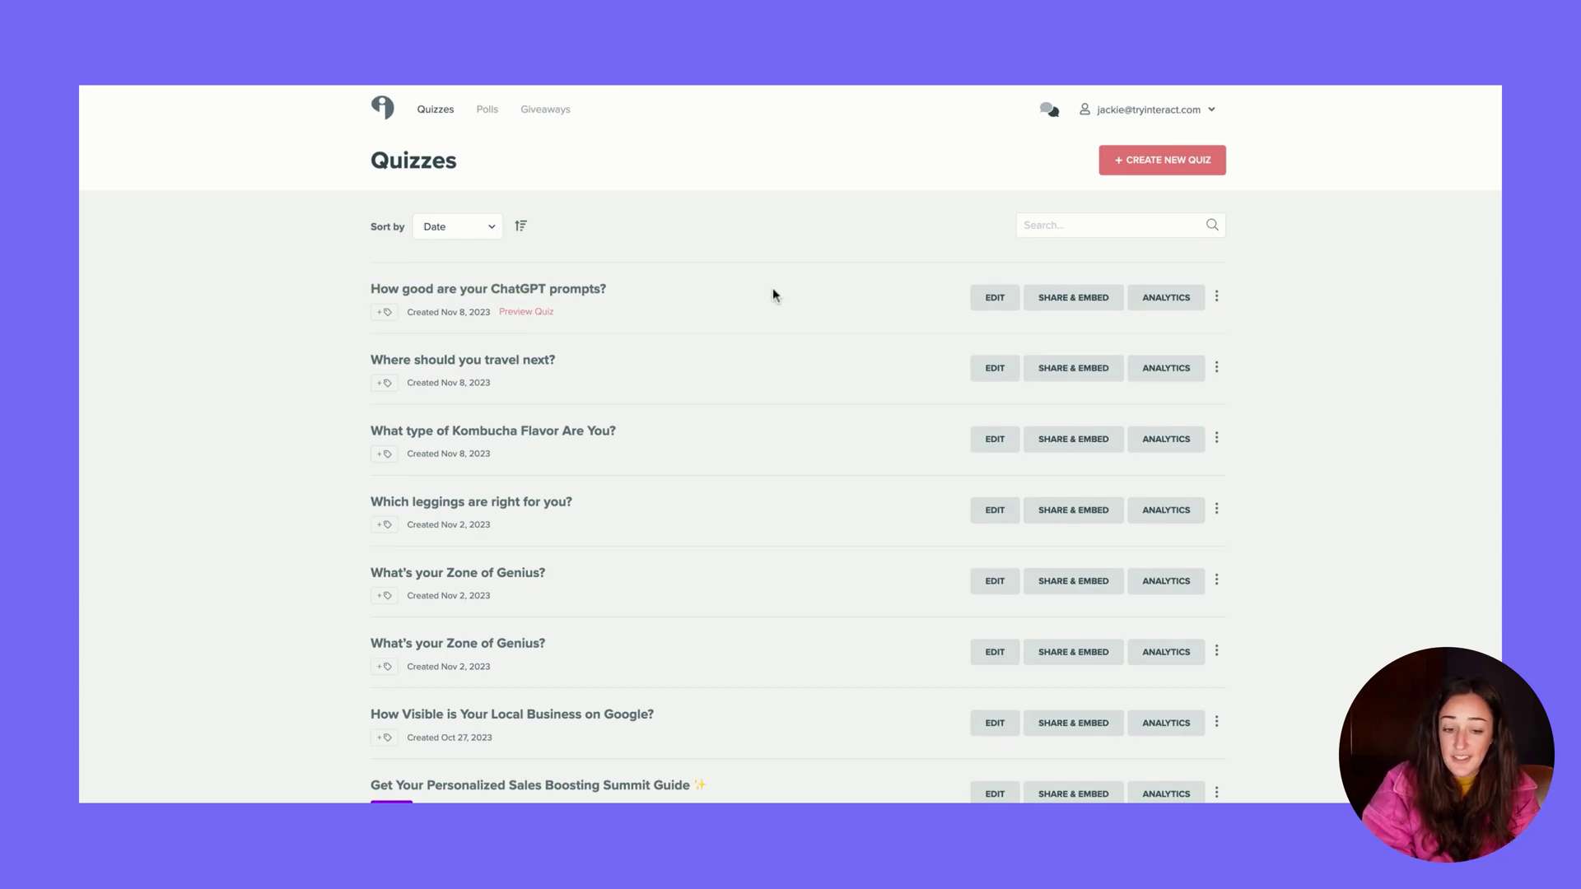
Open the 'How good are your ChatGPT prompts?' quiz in the editor
click(996, 299)
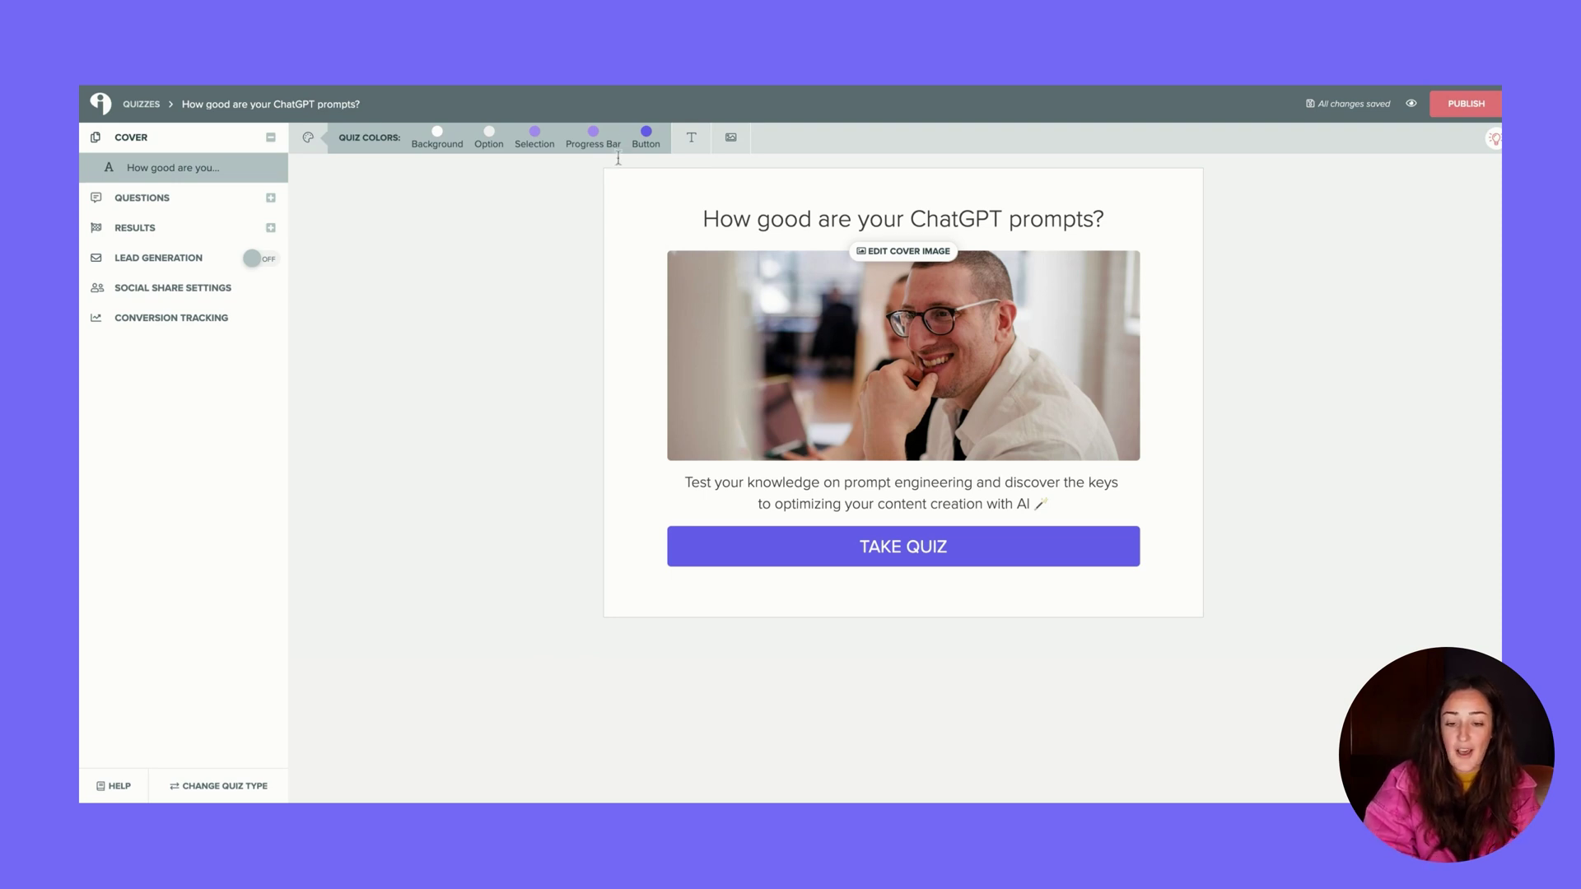
Review the cover title and description, then view the Promising Beginnings result (scores 0–5)
triple_click(733, 221)
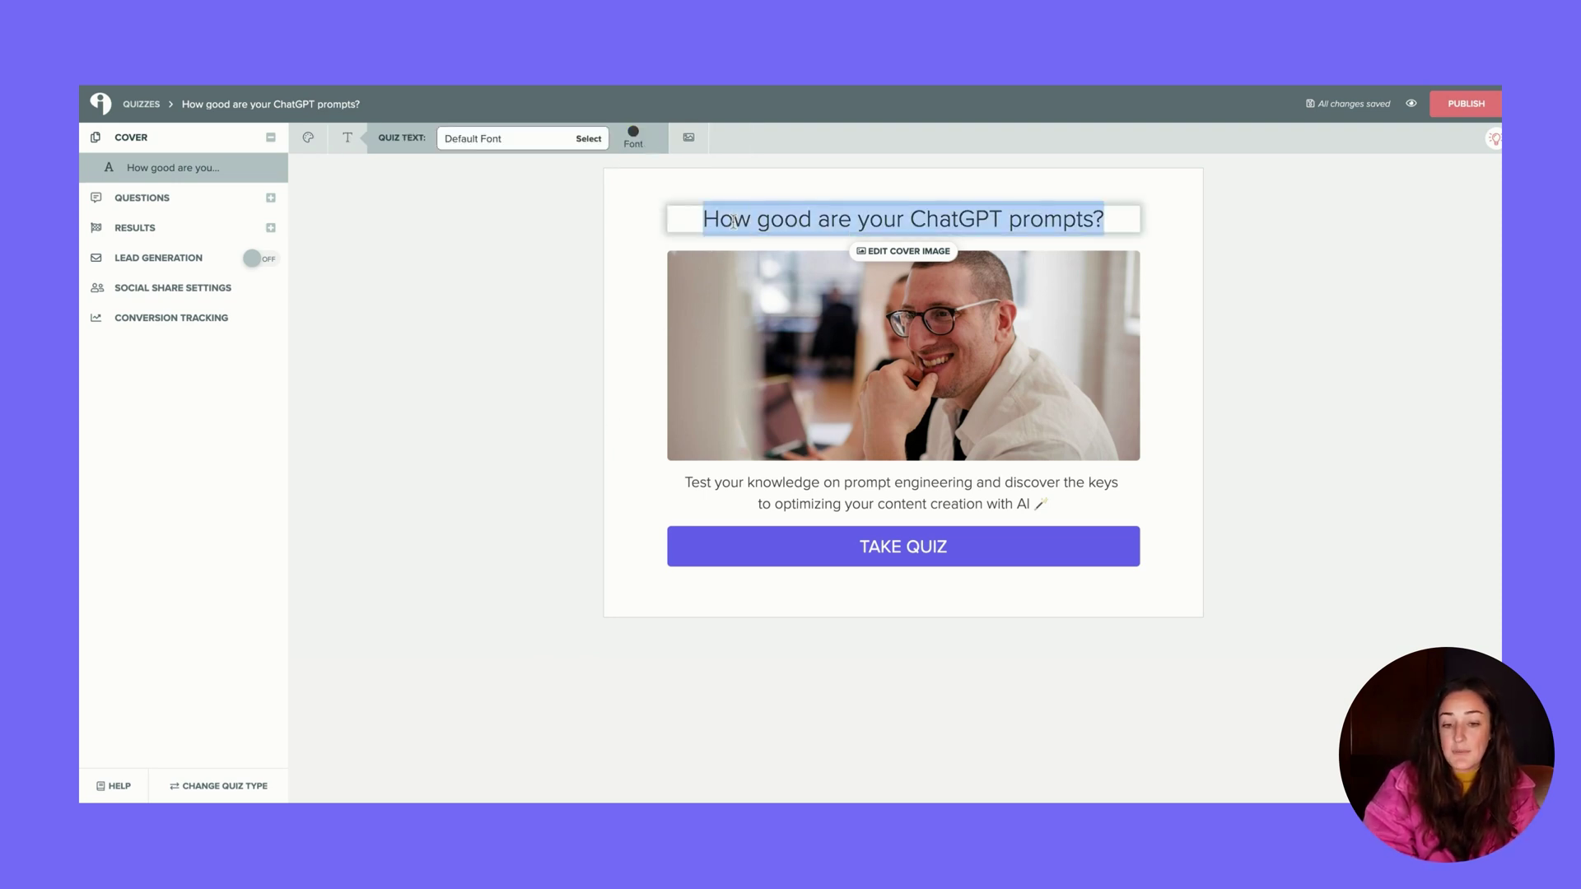
triple_click(821, 492)
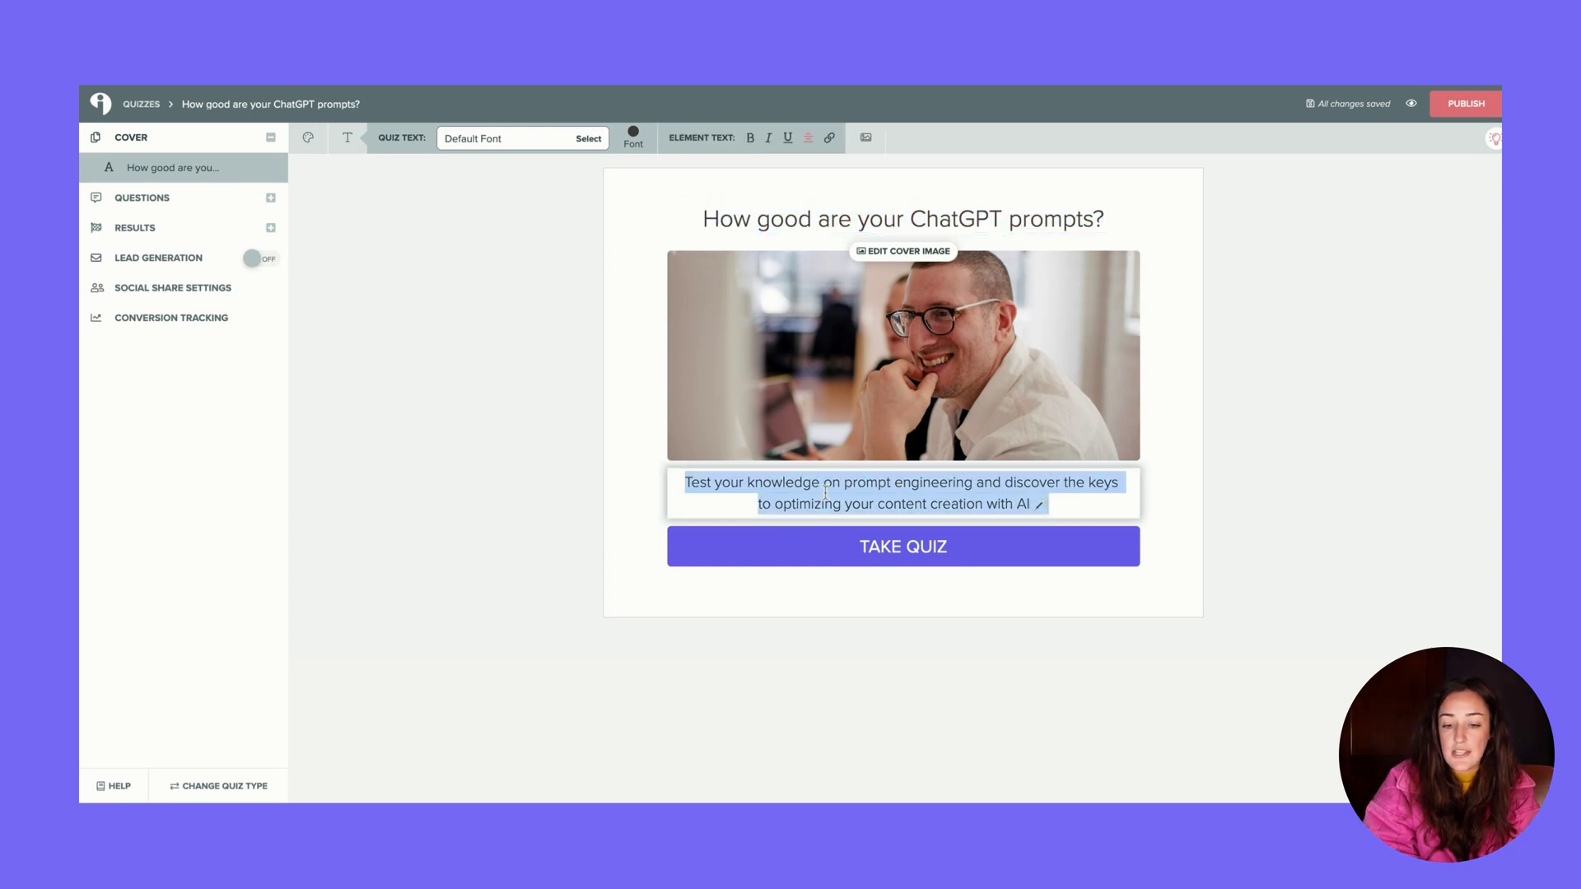
click(505, 374)
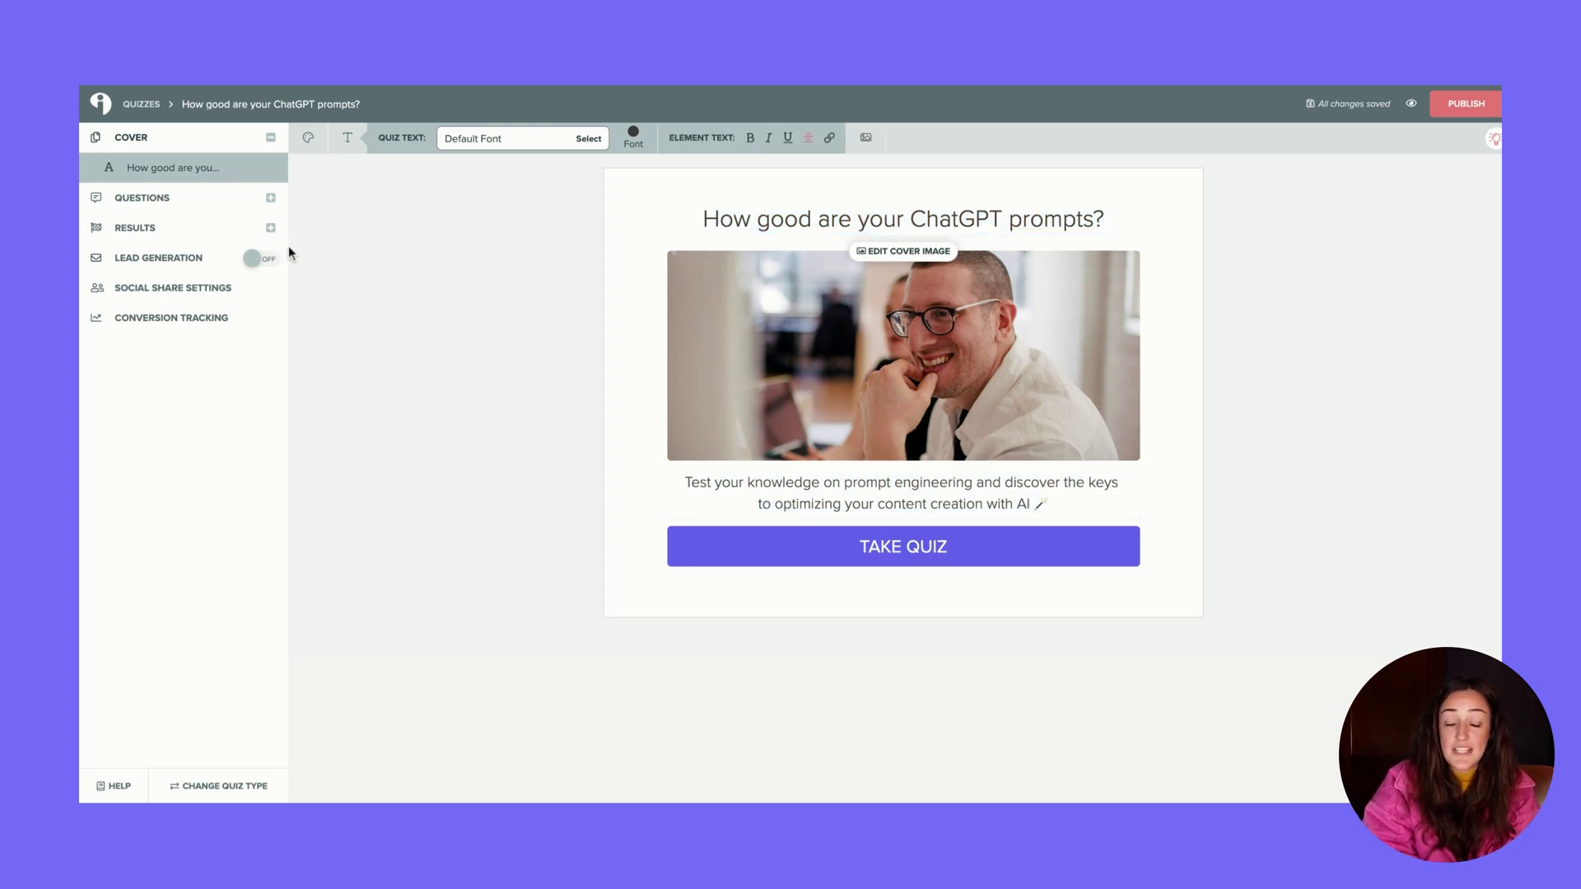
click(195, 229)
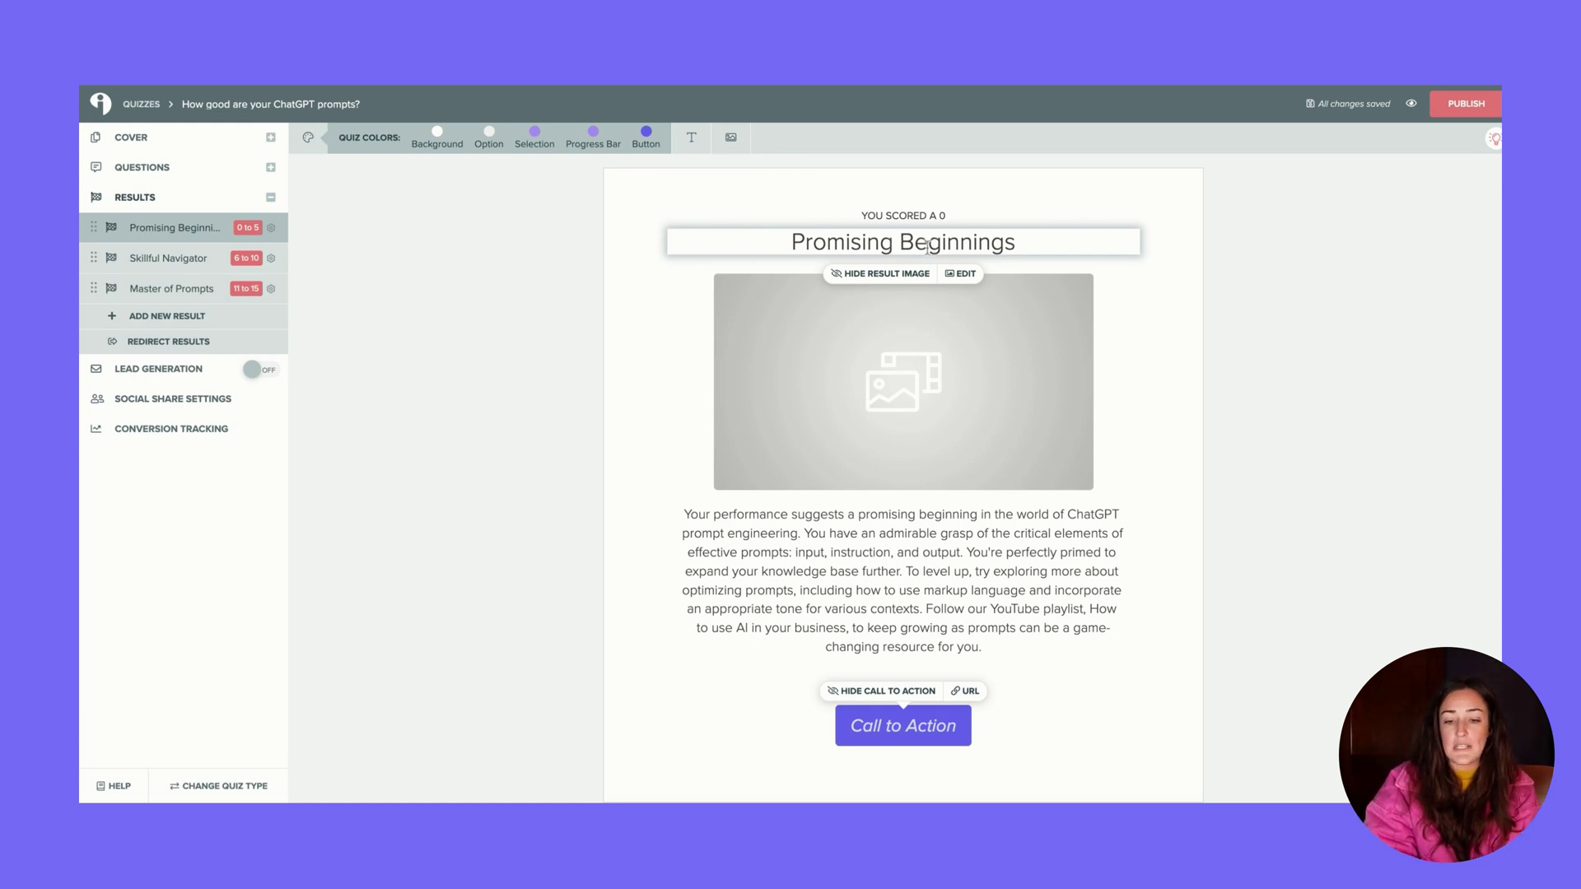
Show the answer scores 1, 2 and 3 for the question on editing ChatGPT outputs
click(191, 260)
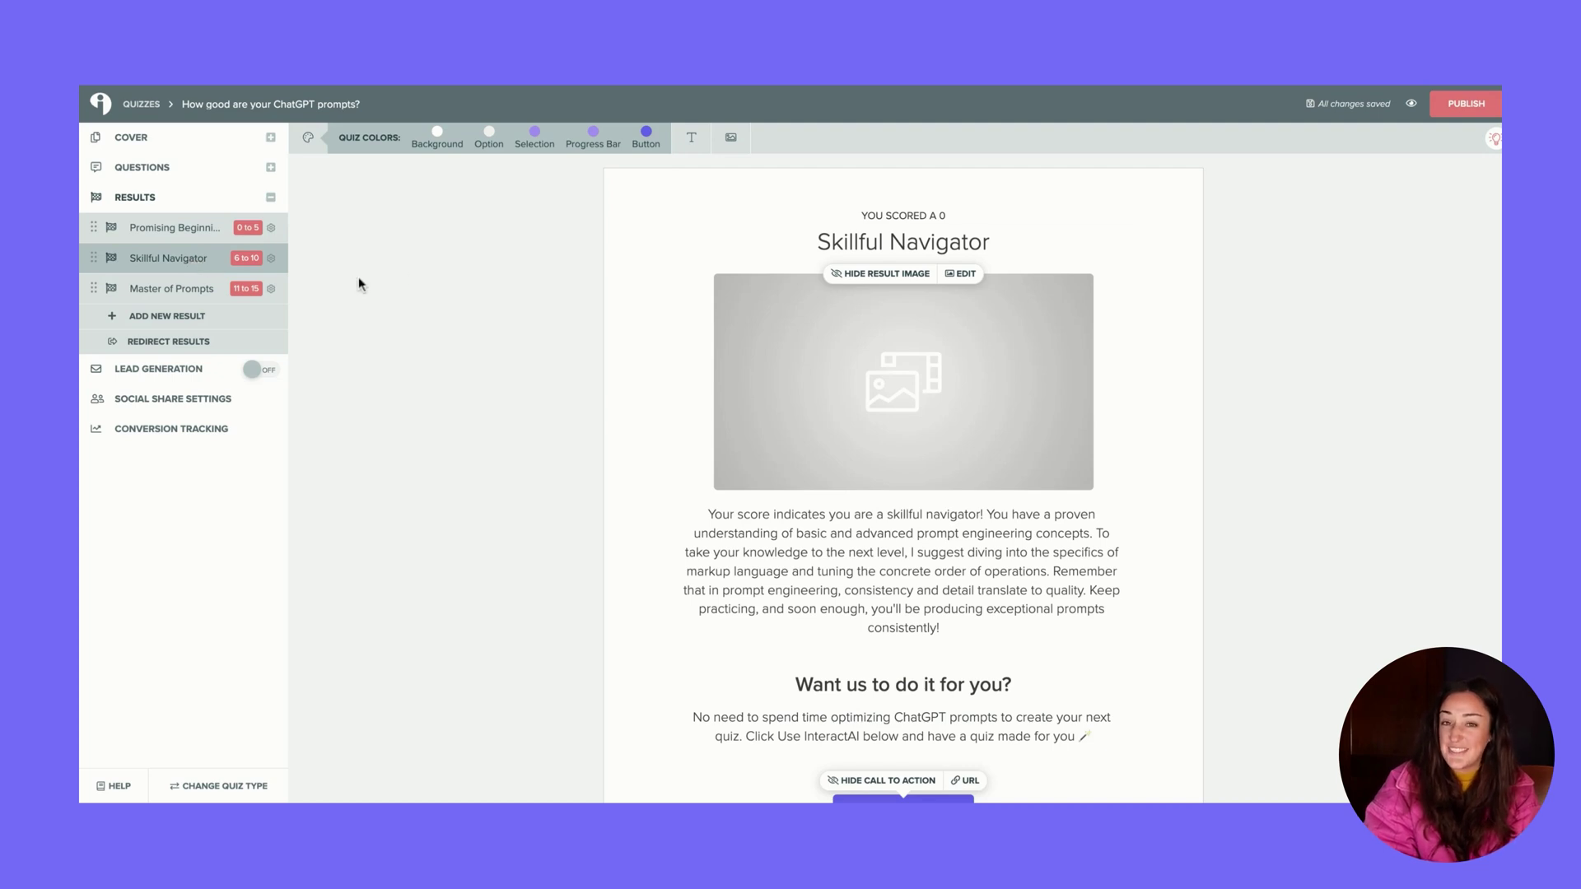
click(206, 175)
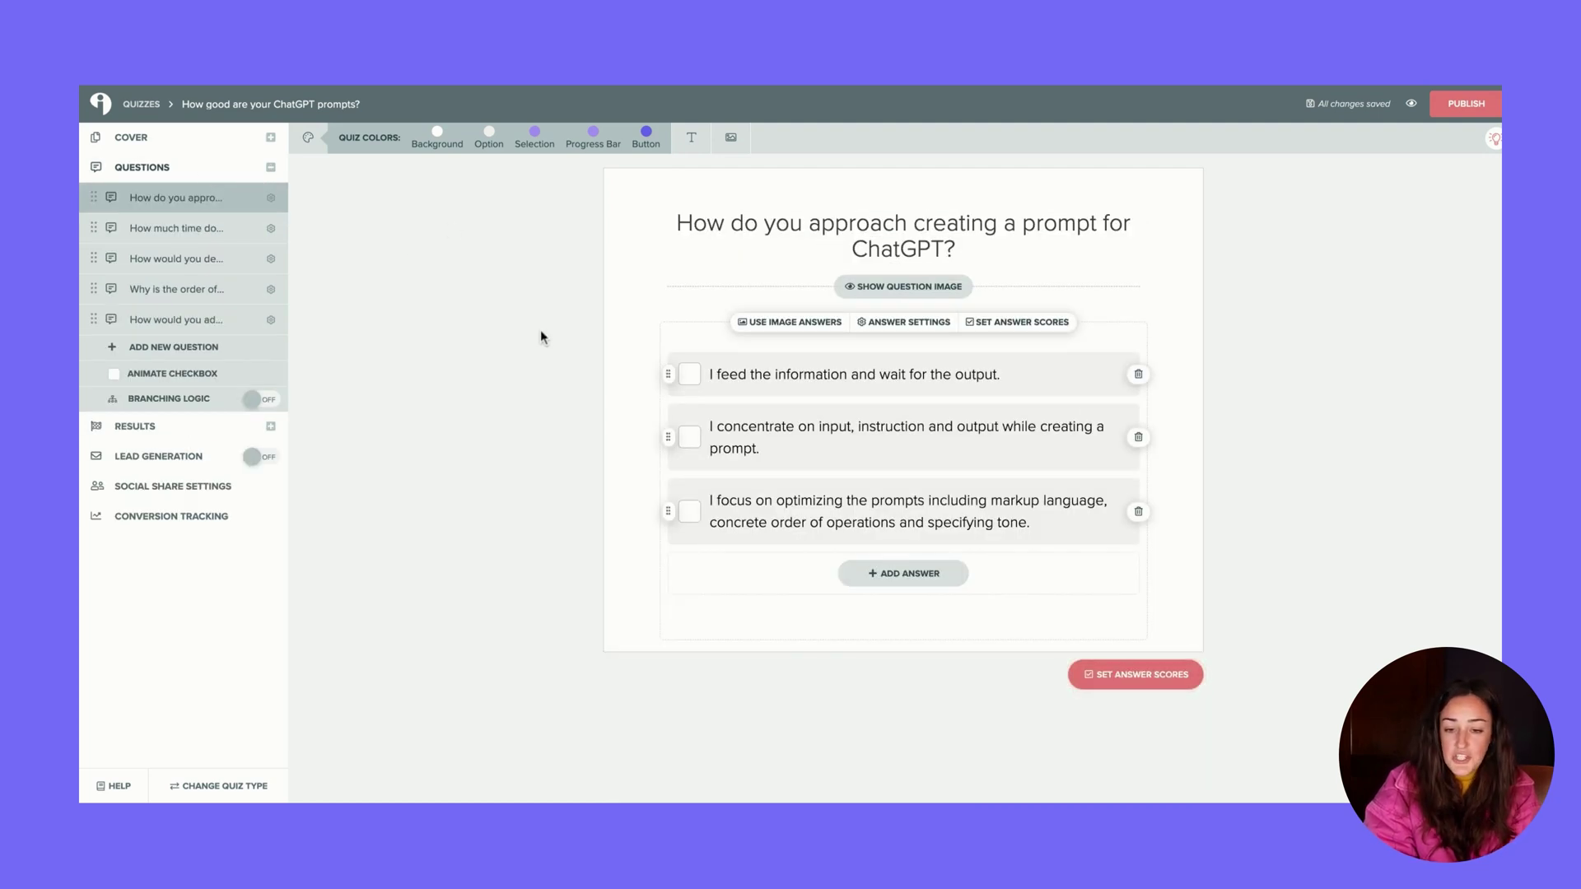
click(916, 225)
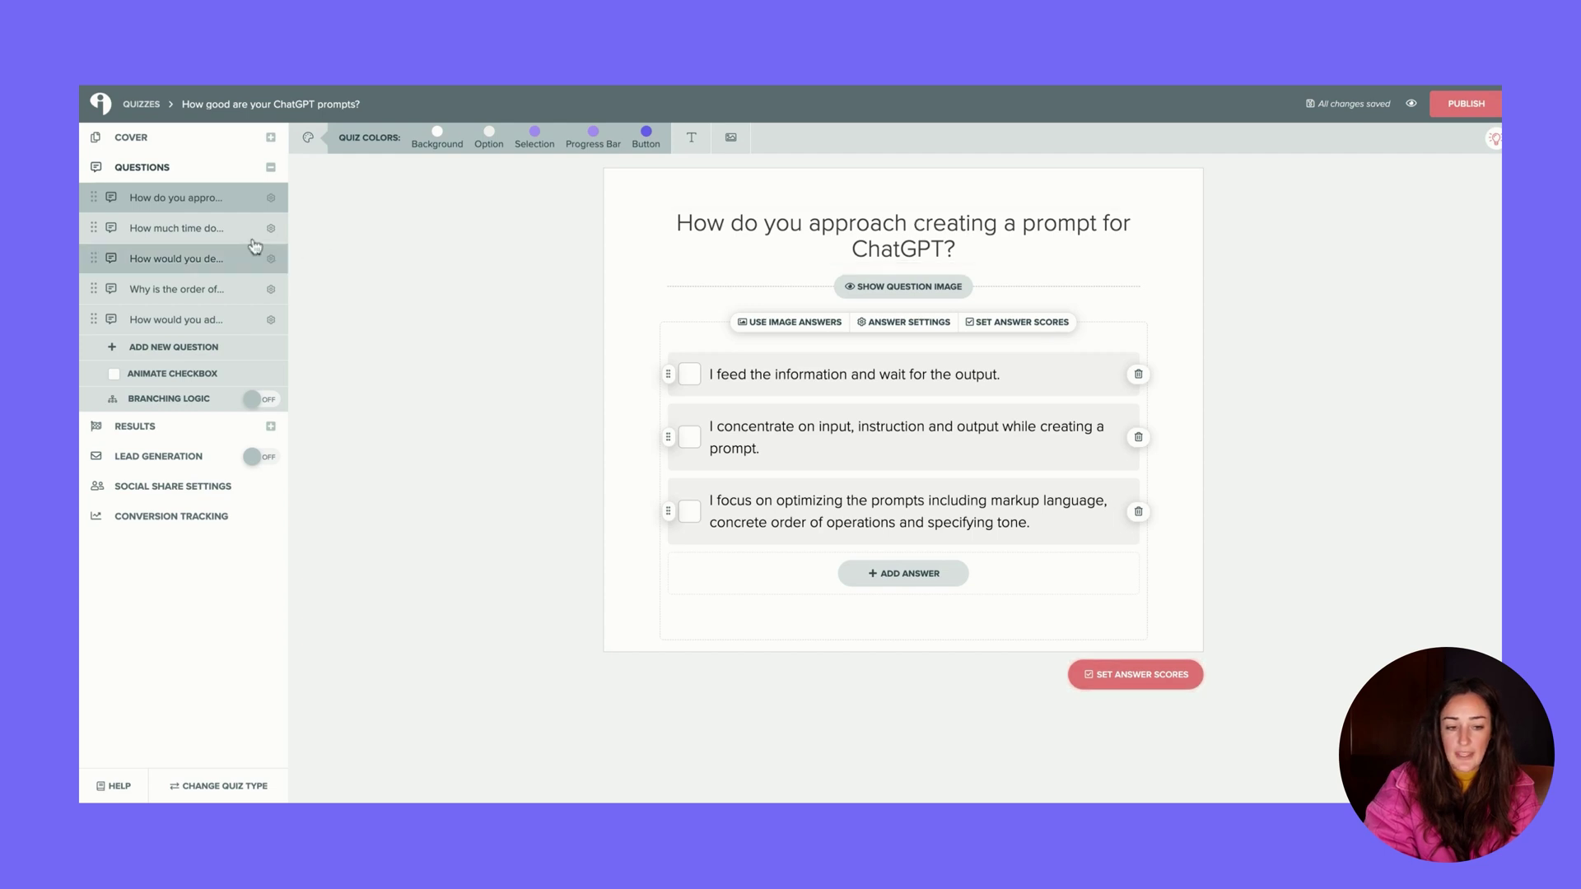
click(197, 228)
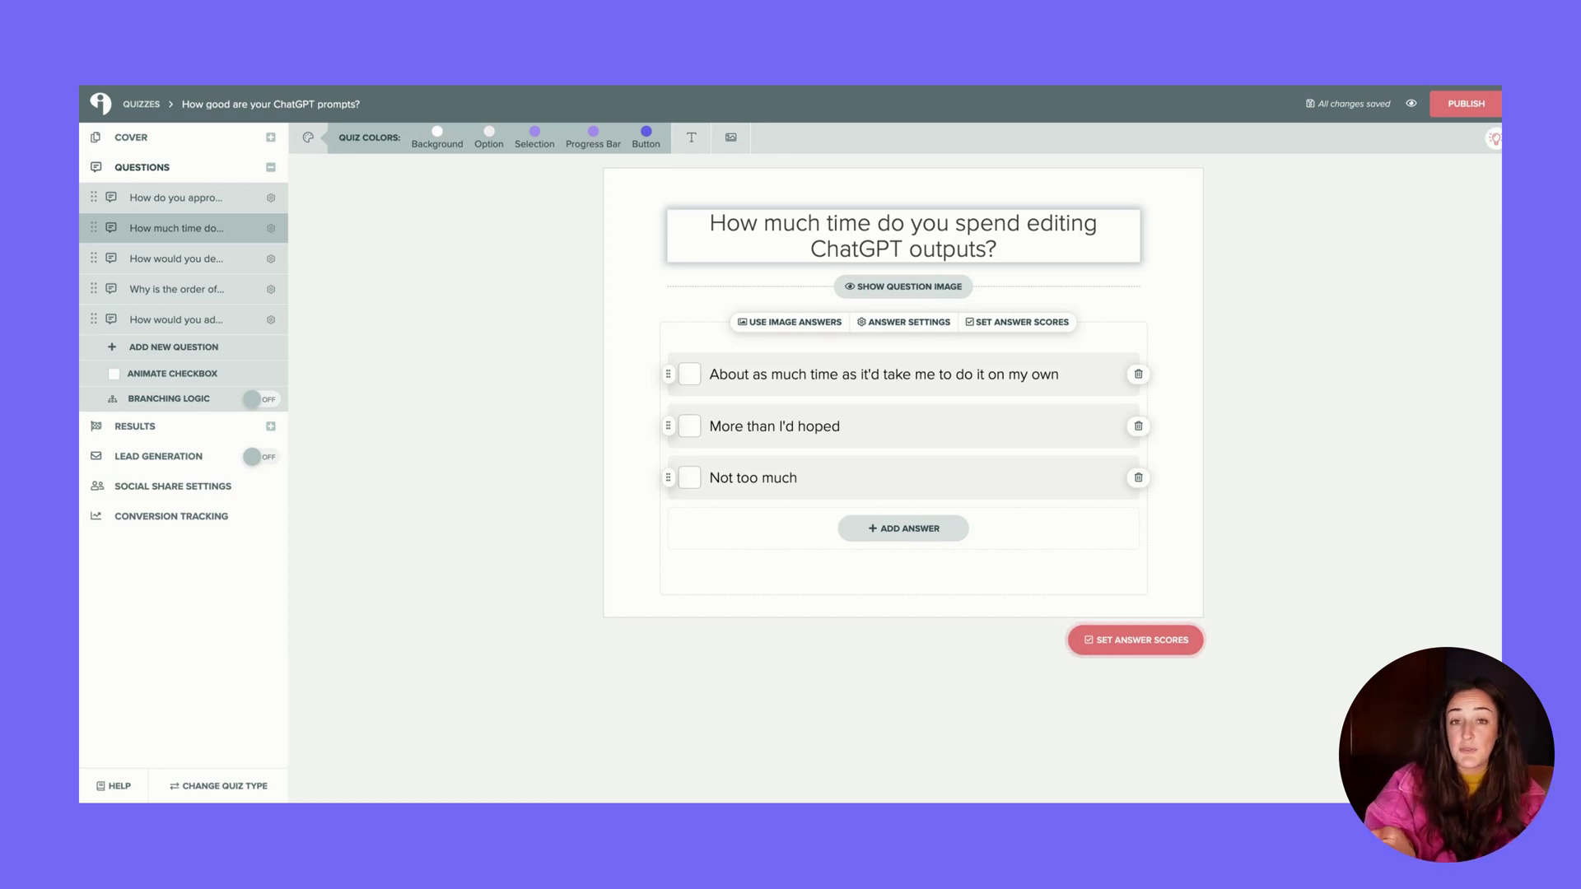
click(1019, 322)
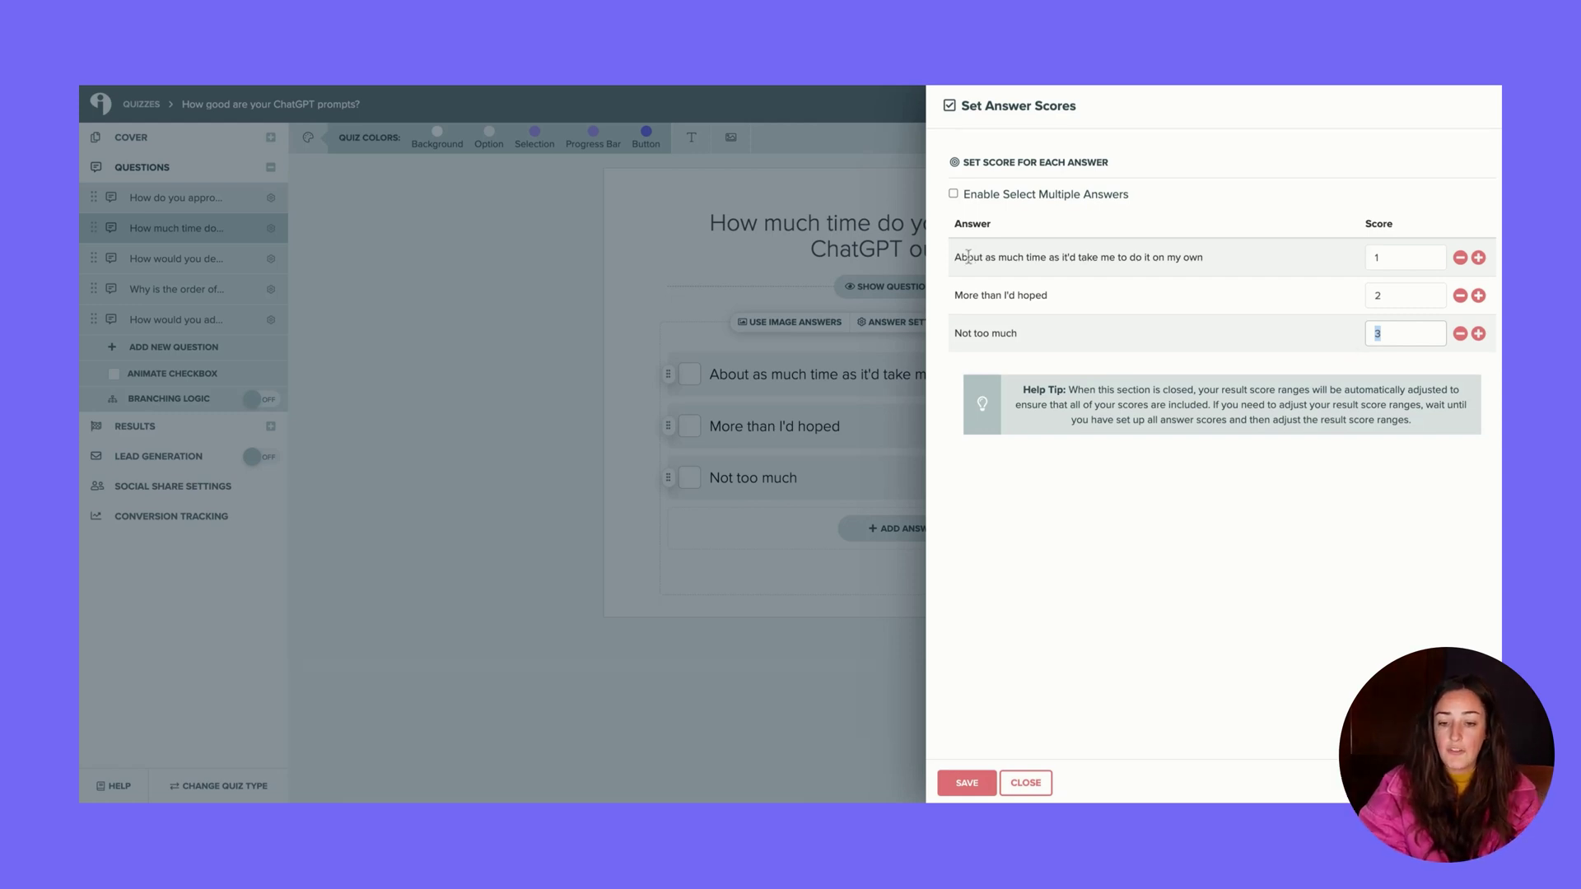
Check the first answer's score, close the scores panel, and return to Promising Beginnings
drag(962, 257, 1203, 258)
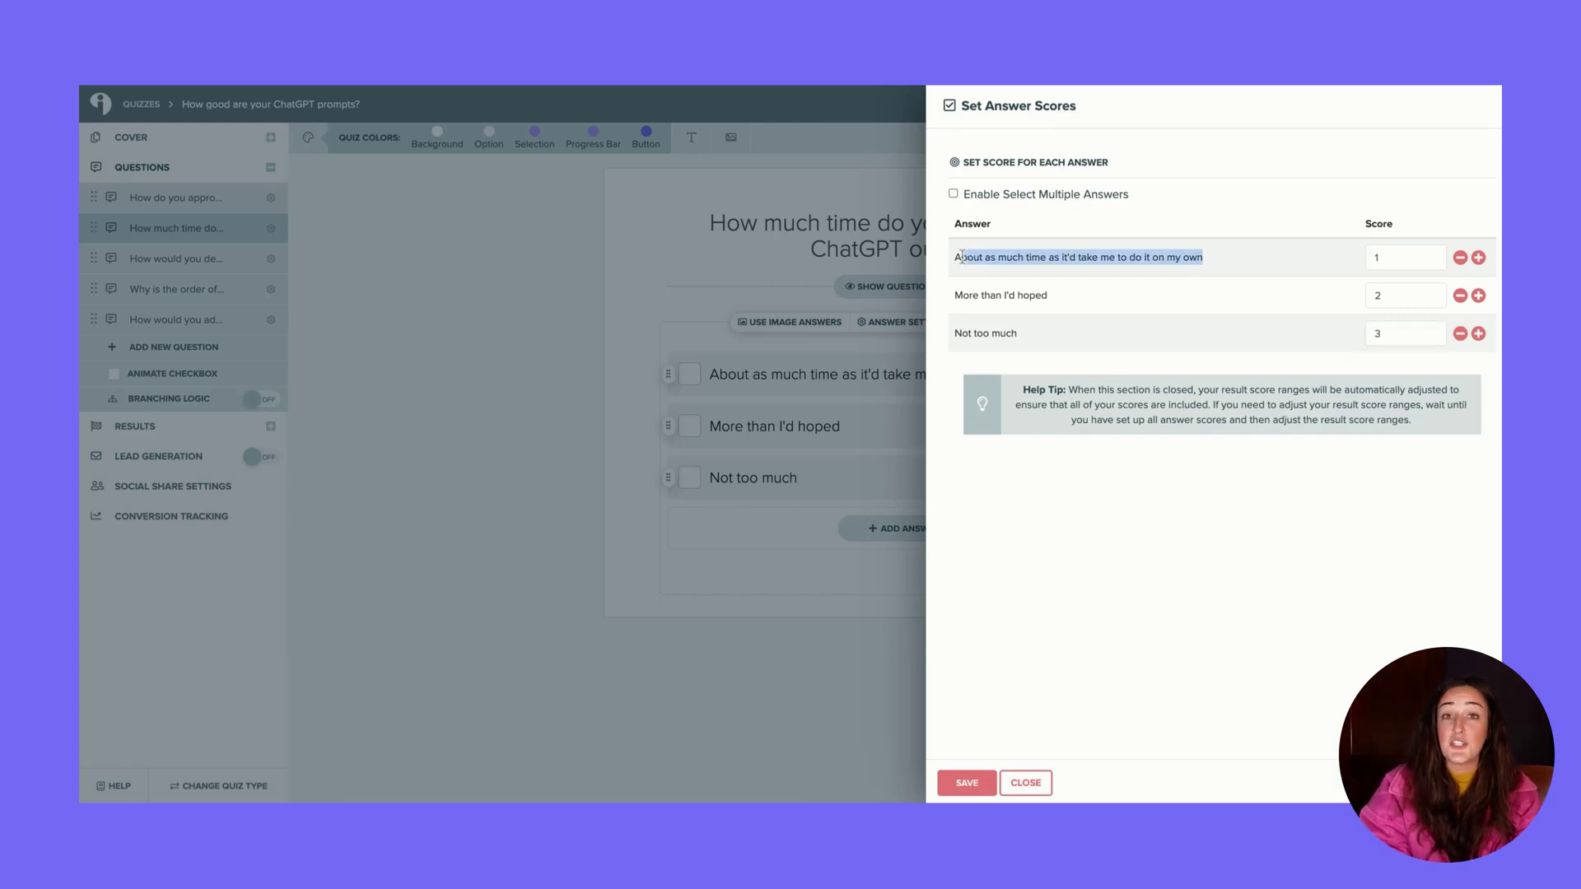
click(1399, 258)
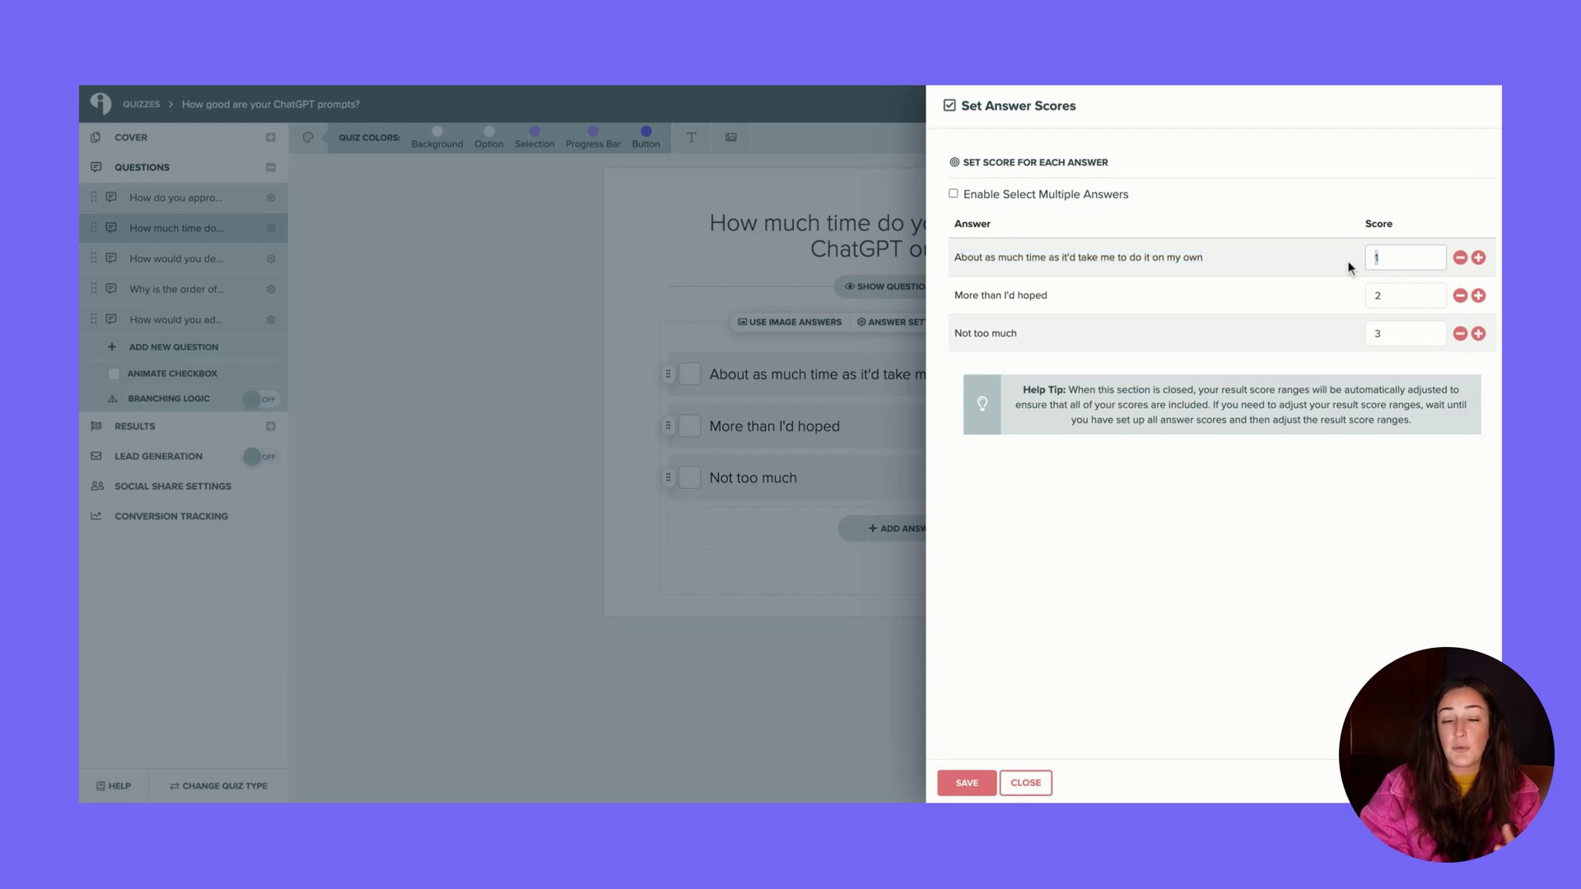
click(418, 321)
click(164, 428)
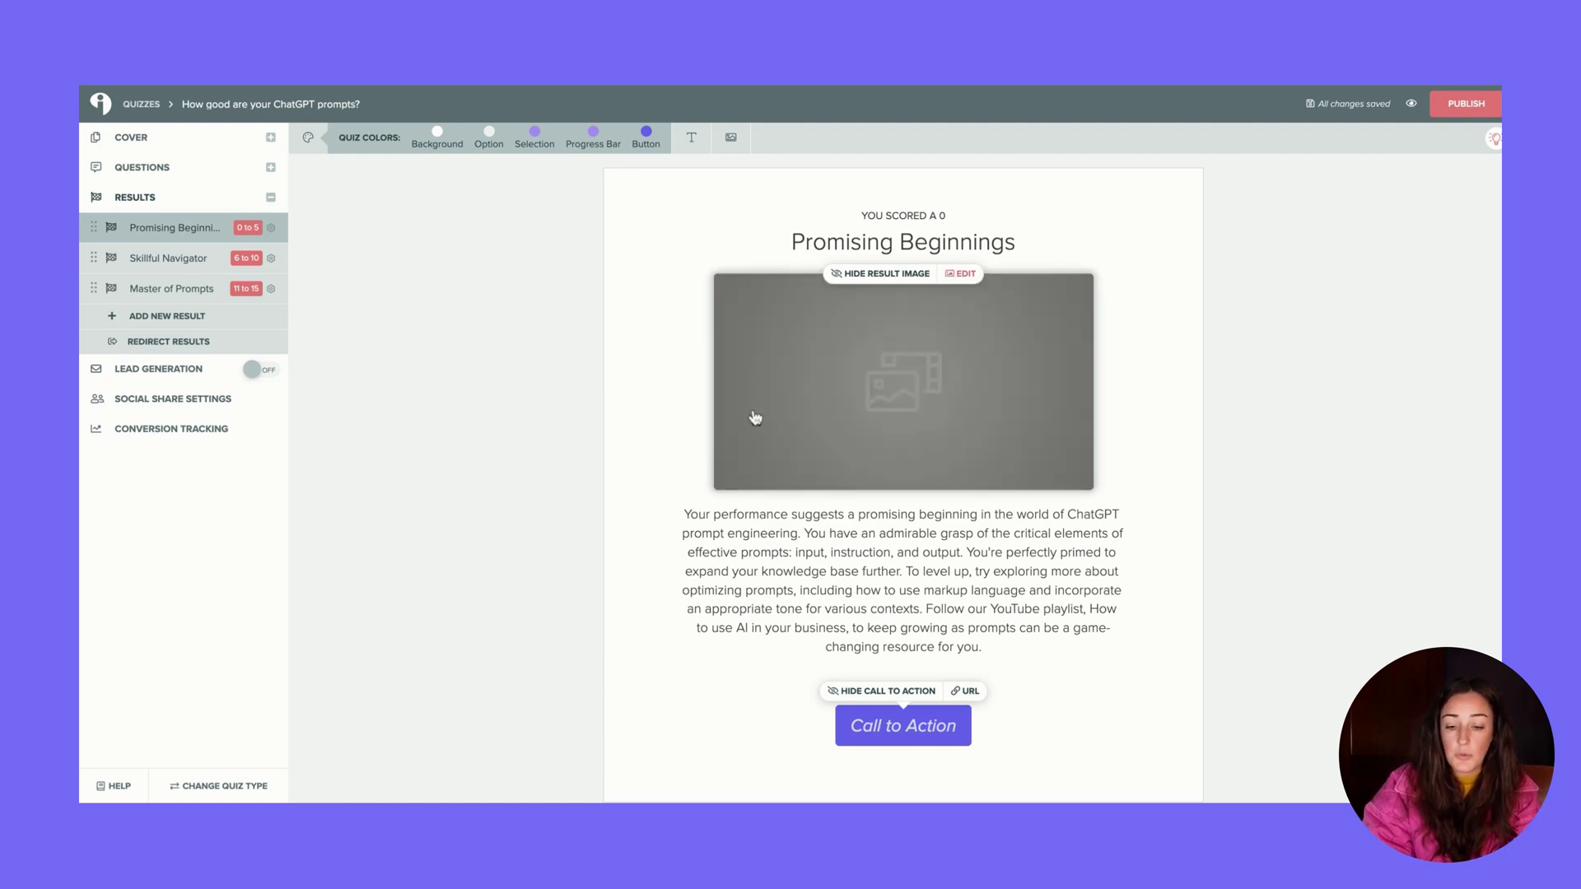
Show the Skillful Navigator result for scores 6–10 down to its Use InteractAI button
click(168, 257)
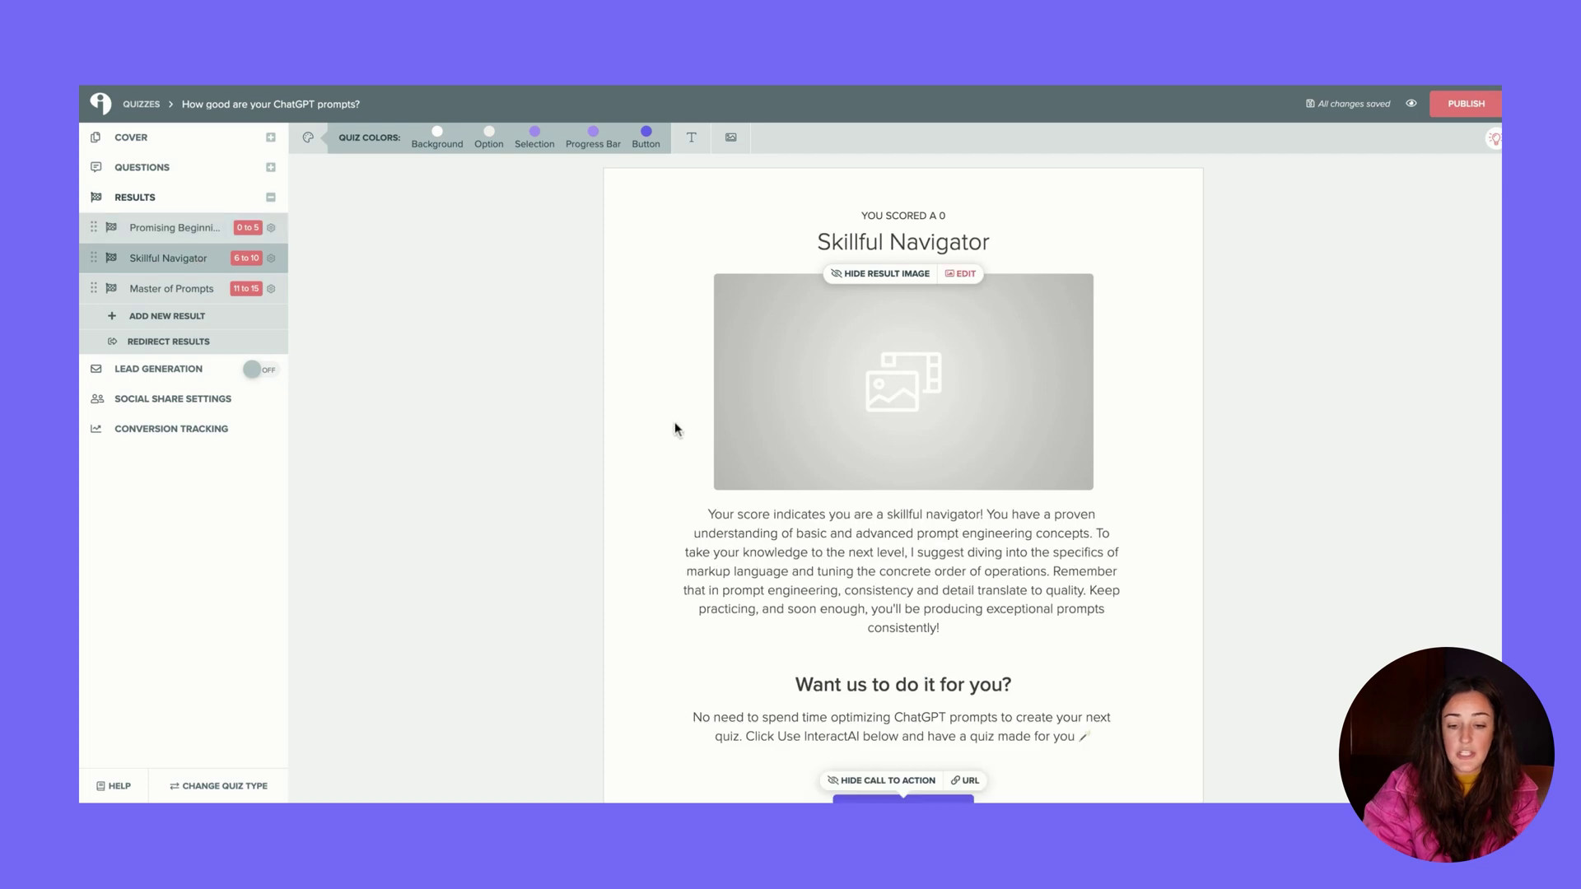
scroll(1290, 482, down, 1)
scroll(1289, 481, down, 3)
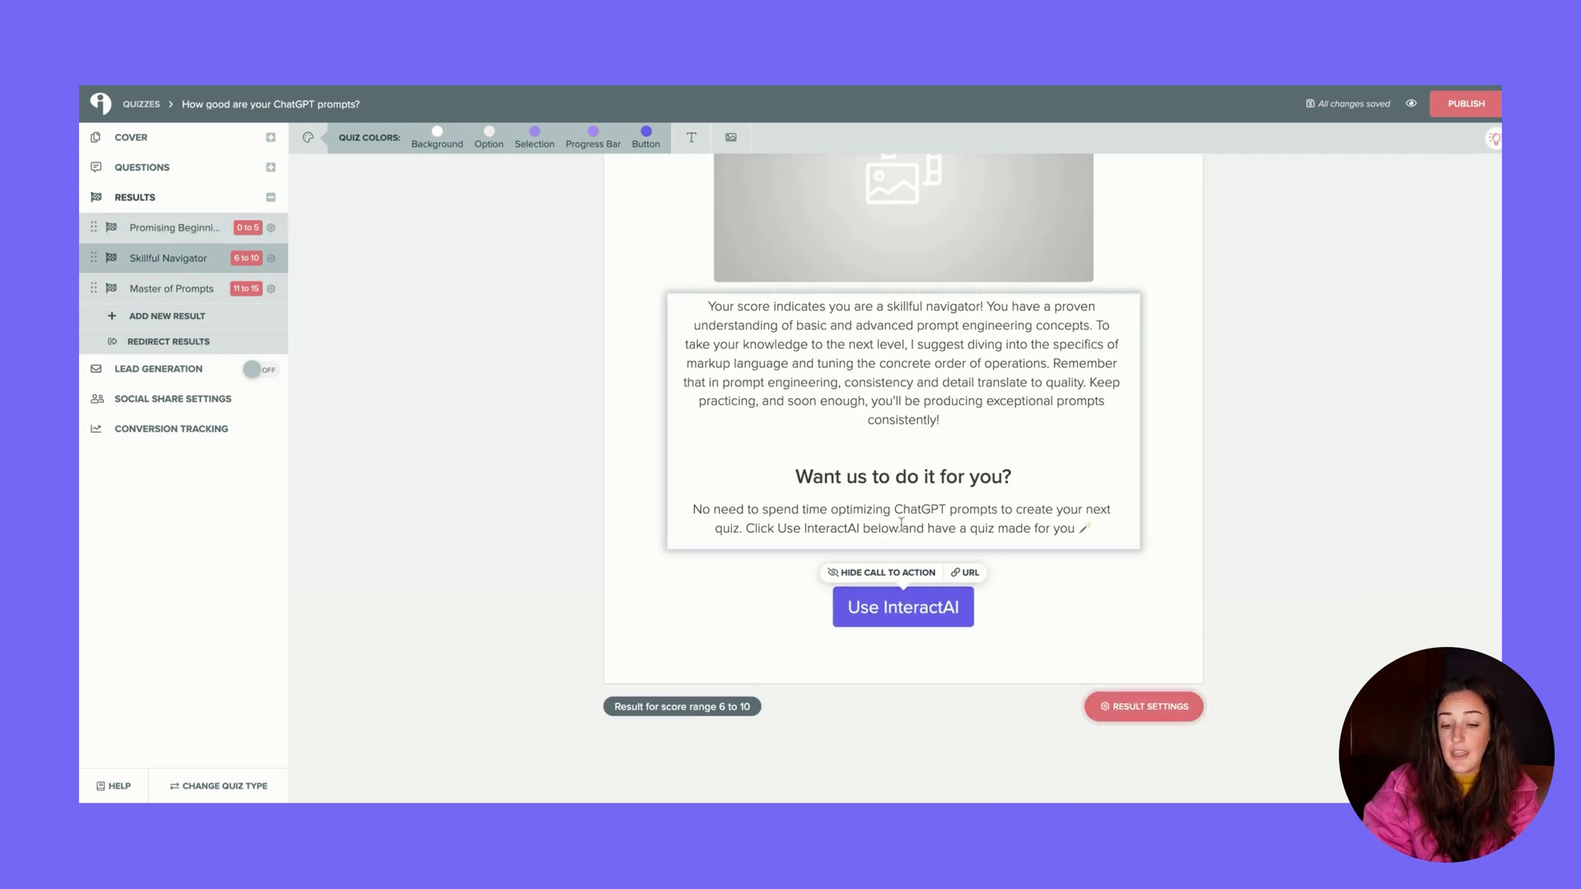
scroll(920, 642, up, 1)
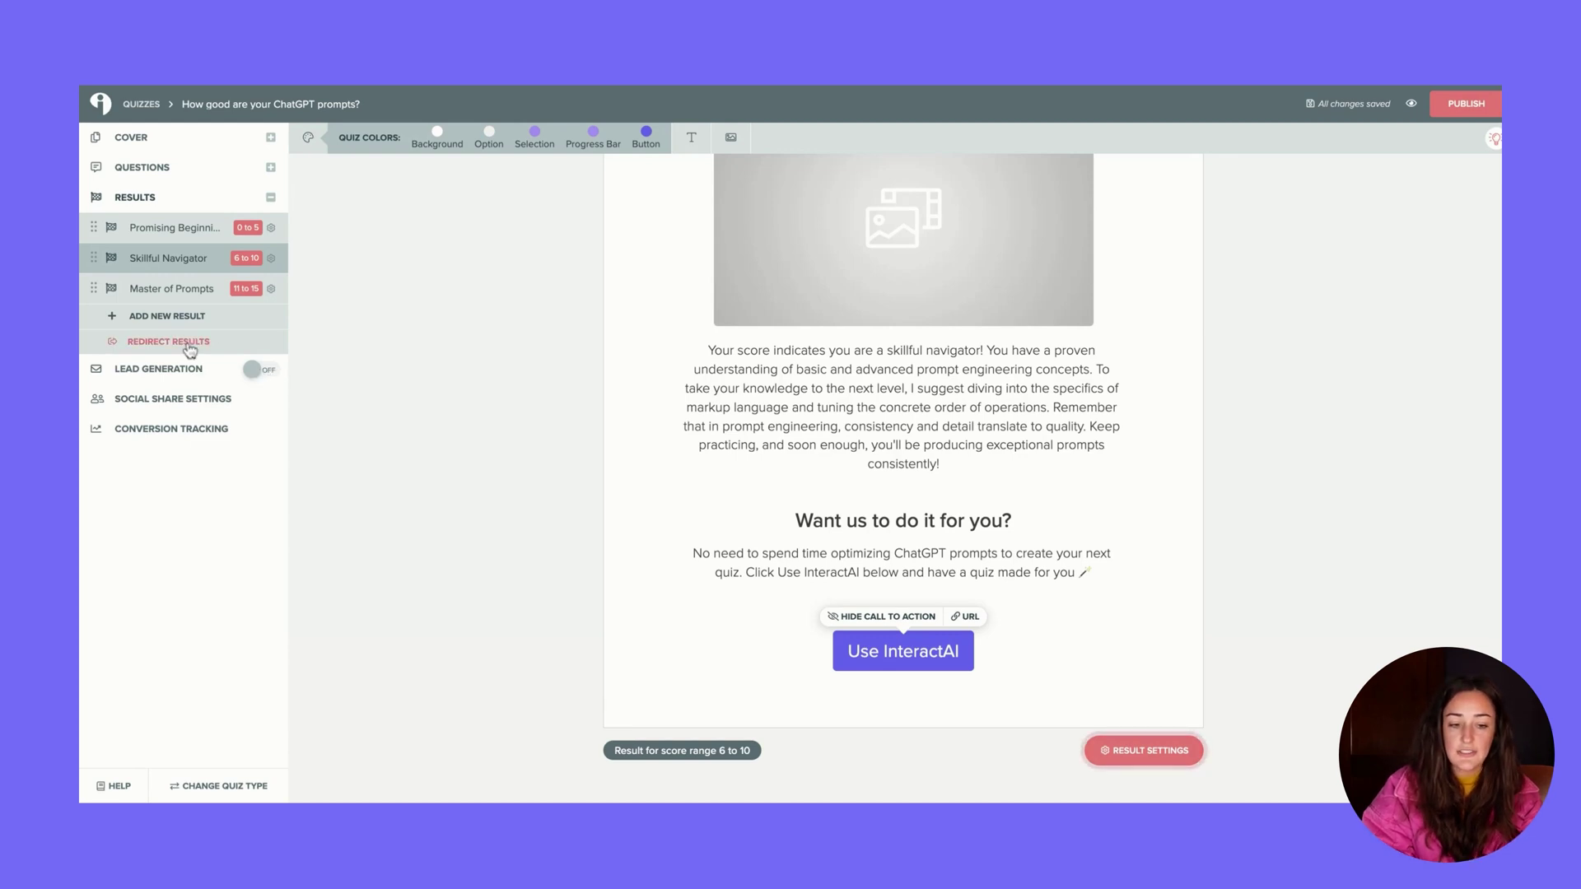
Turn on lead generation, keep the opt-in form, and choose Flodesk as the integration
click(269, 372)
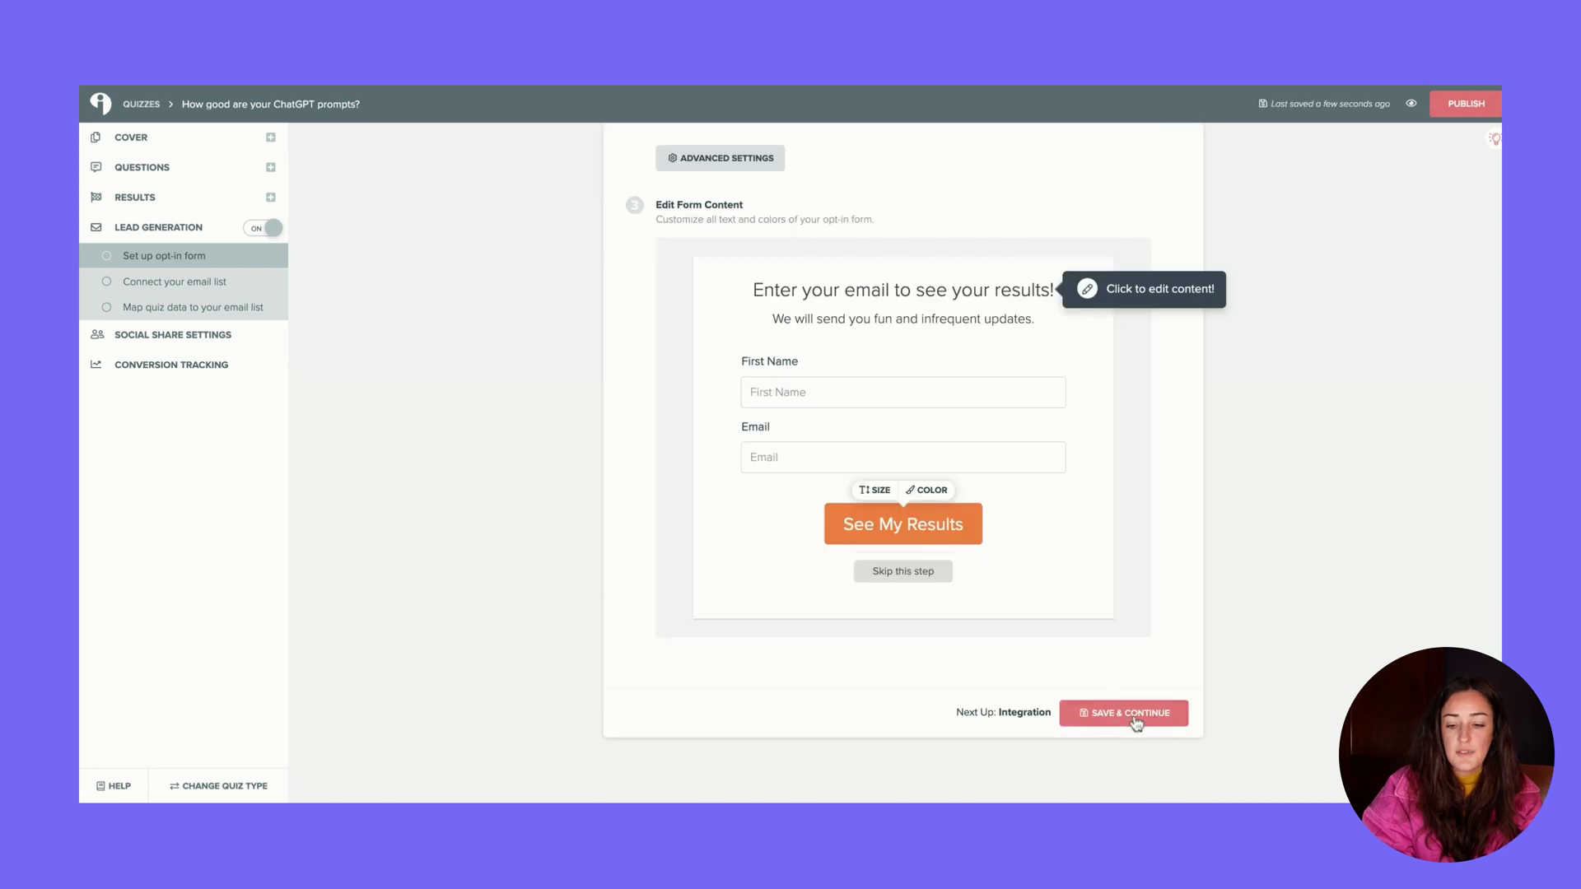
click(1135, 714)
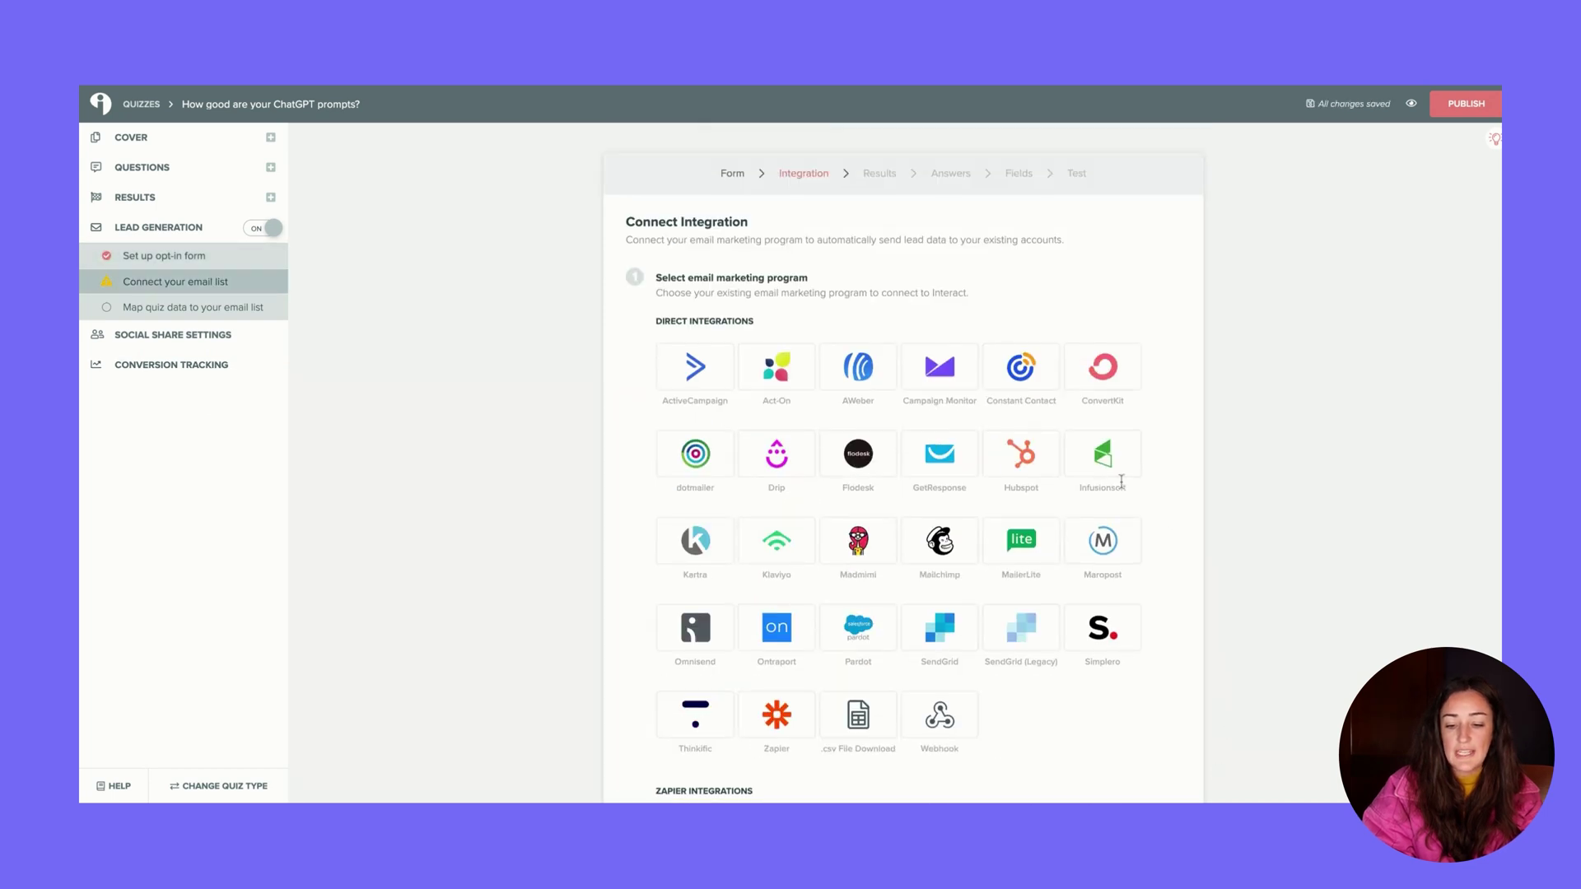
click(870, 475)
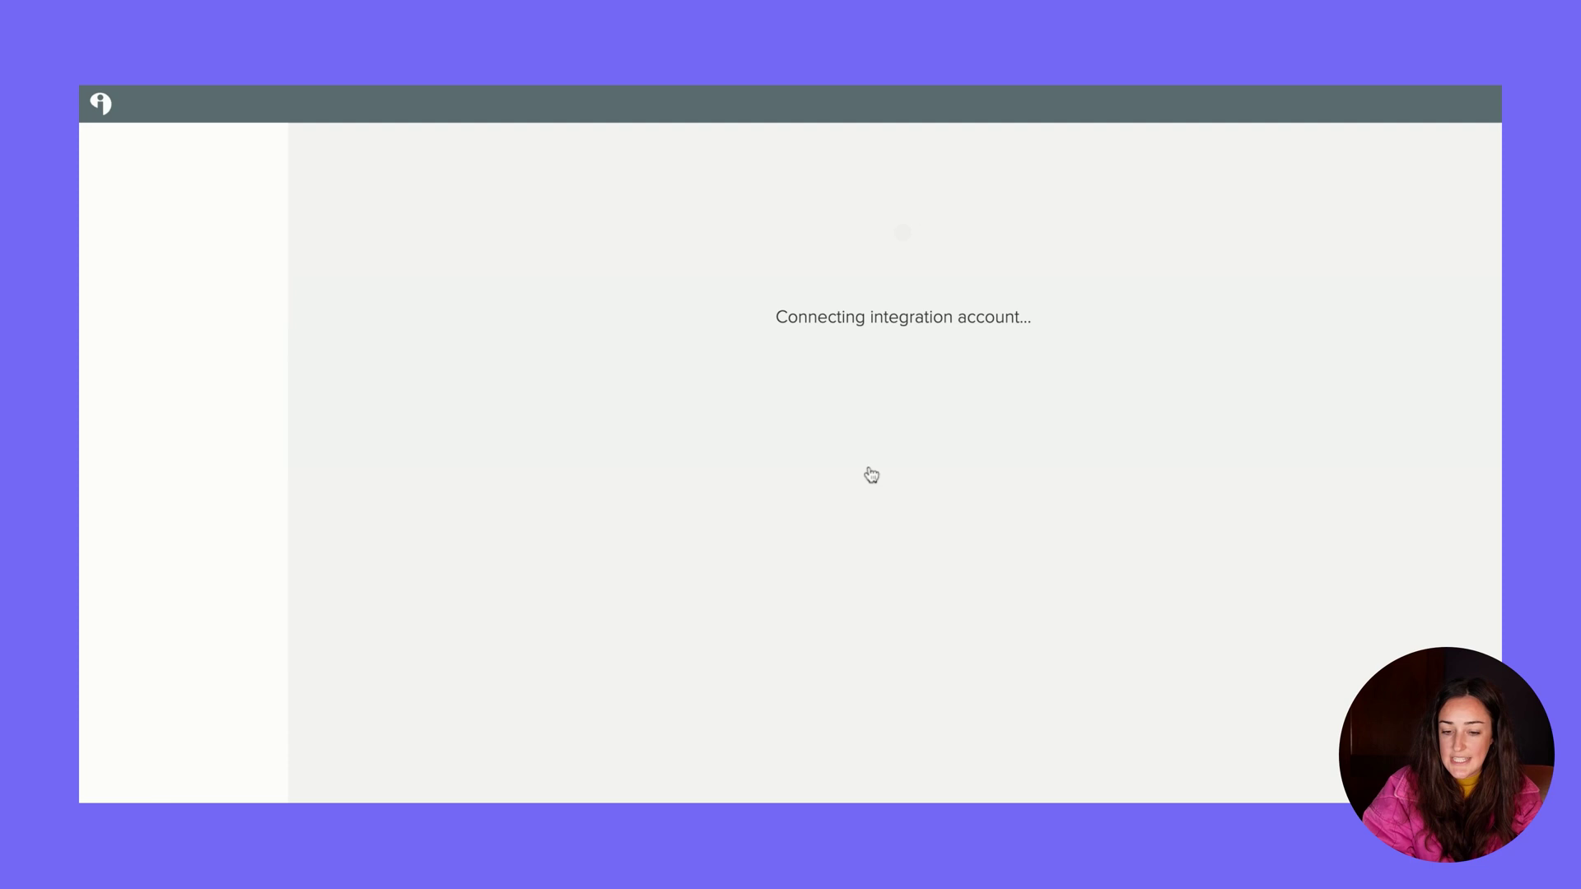
Add a Flodesk 'Add to Segment' action for Welcome All, applied to all results
click(990, 364)
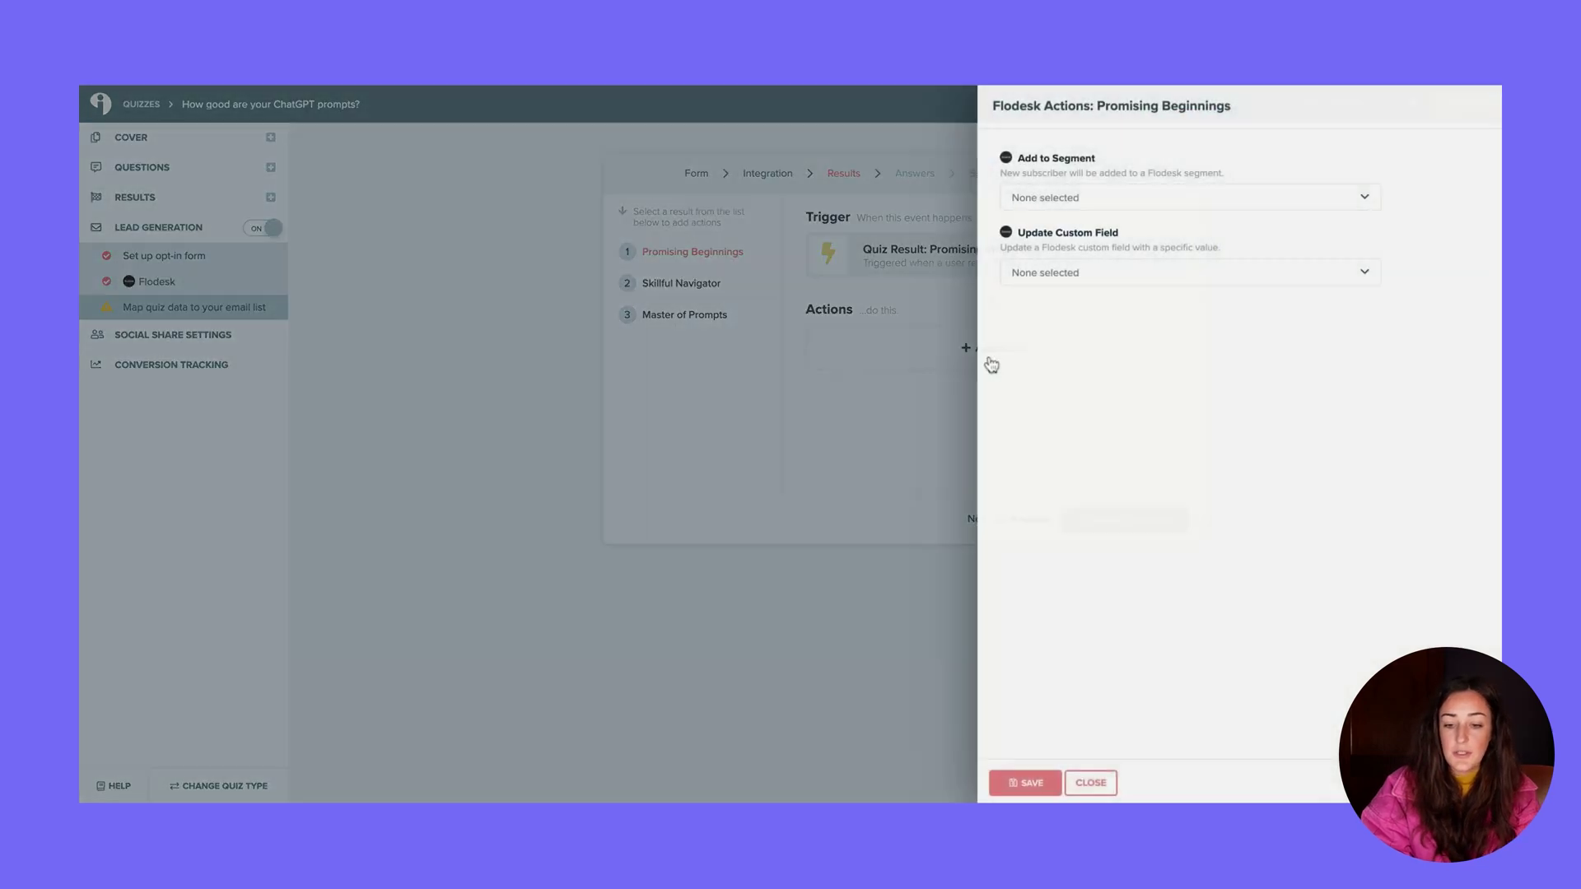
click(1098, 207)
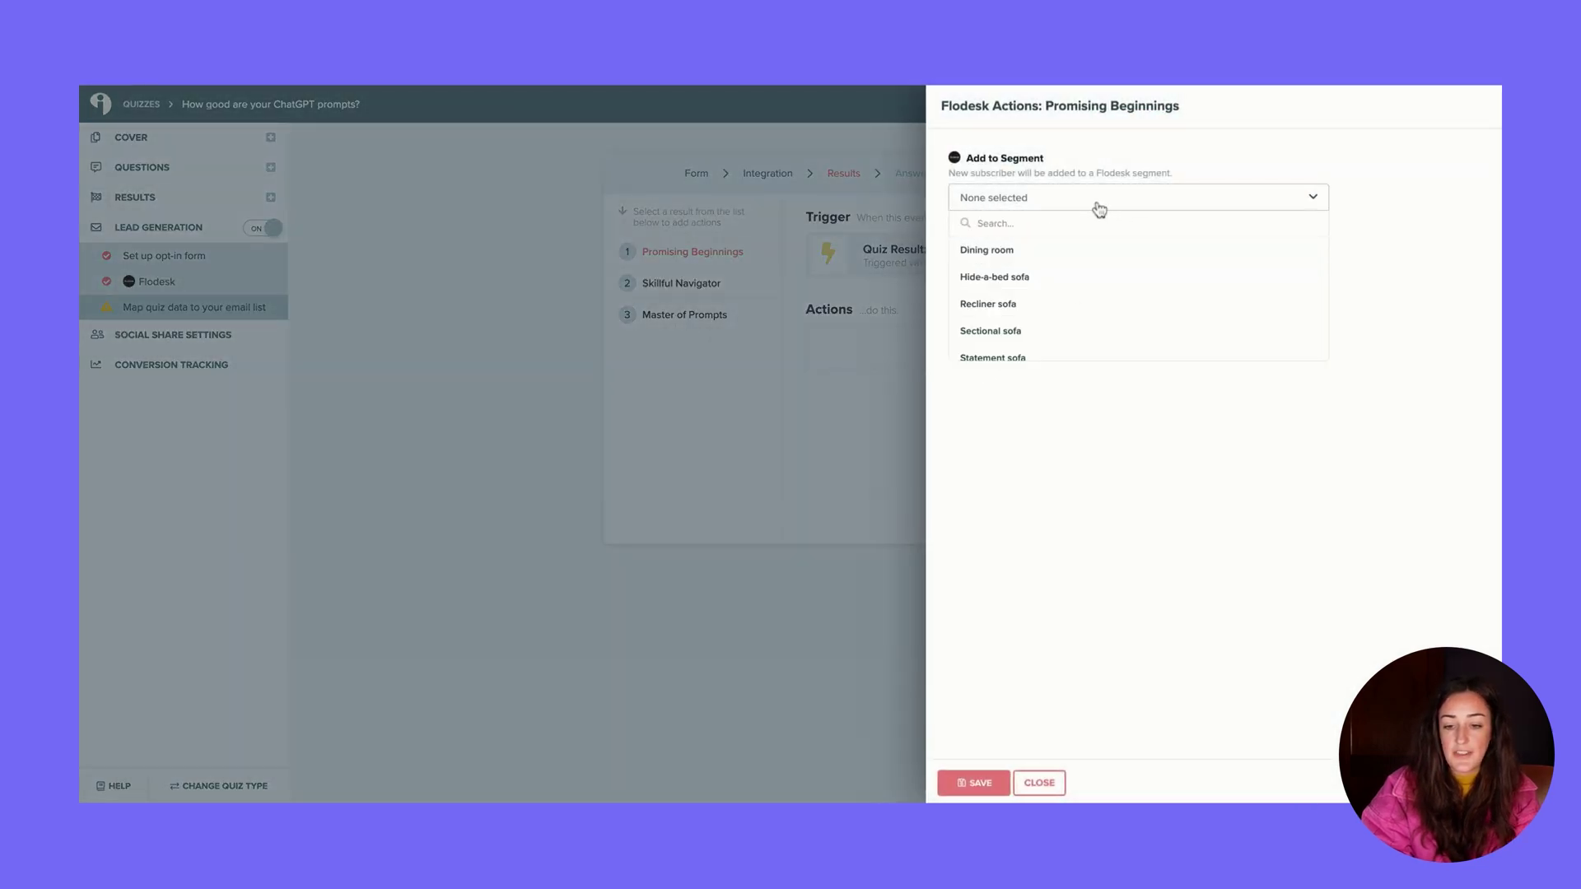
scroll(1091, 309, down, 2)
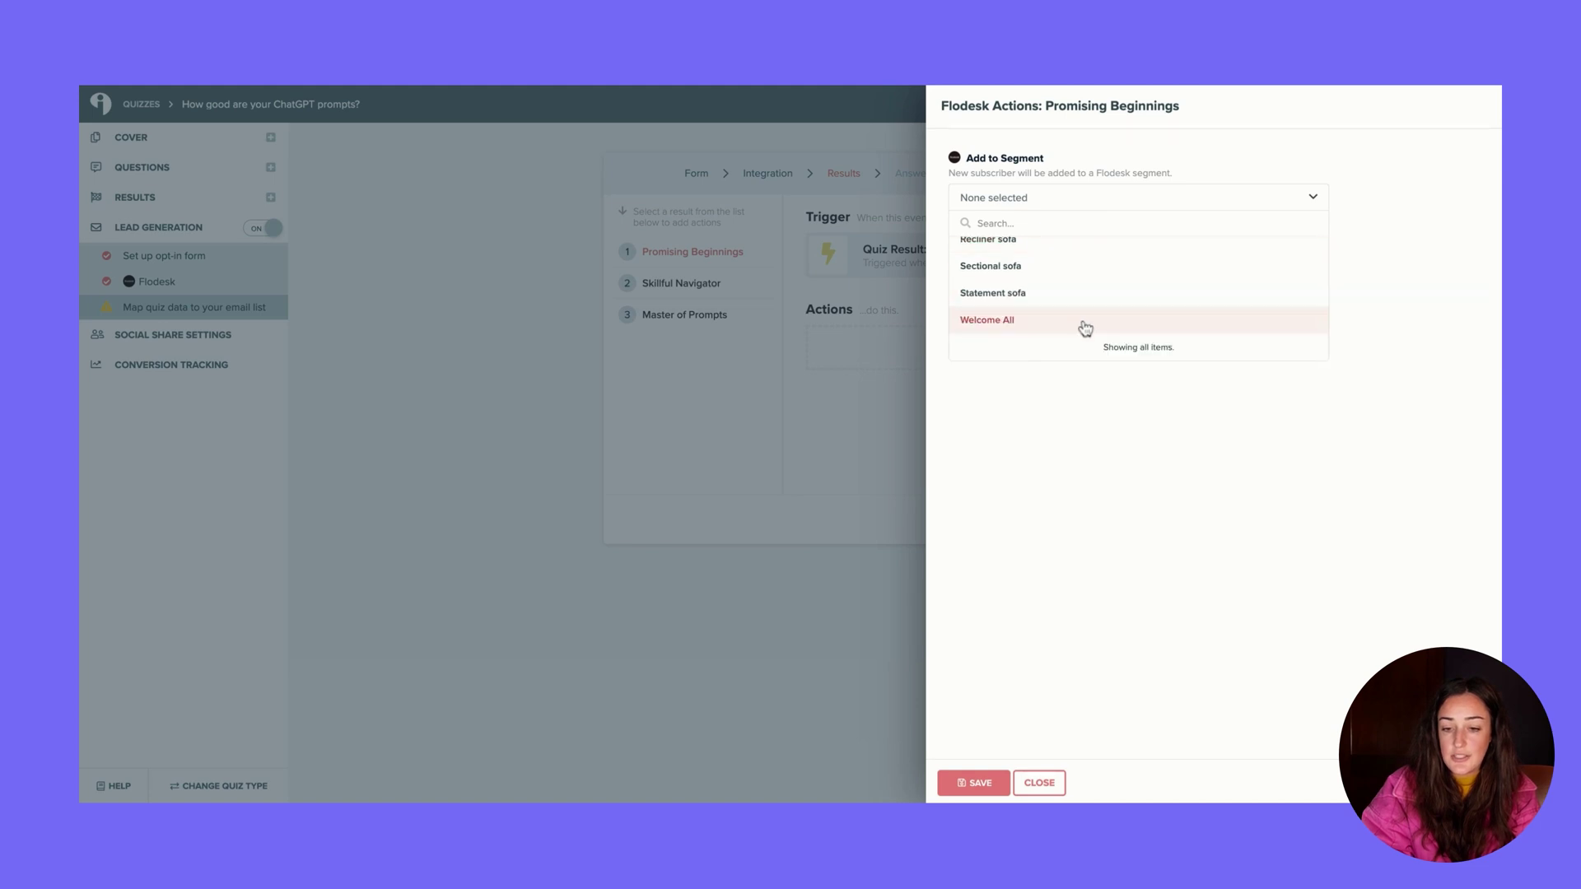
click(1085, 328)
click(973, 782)
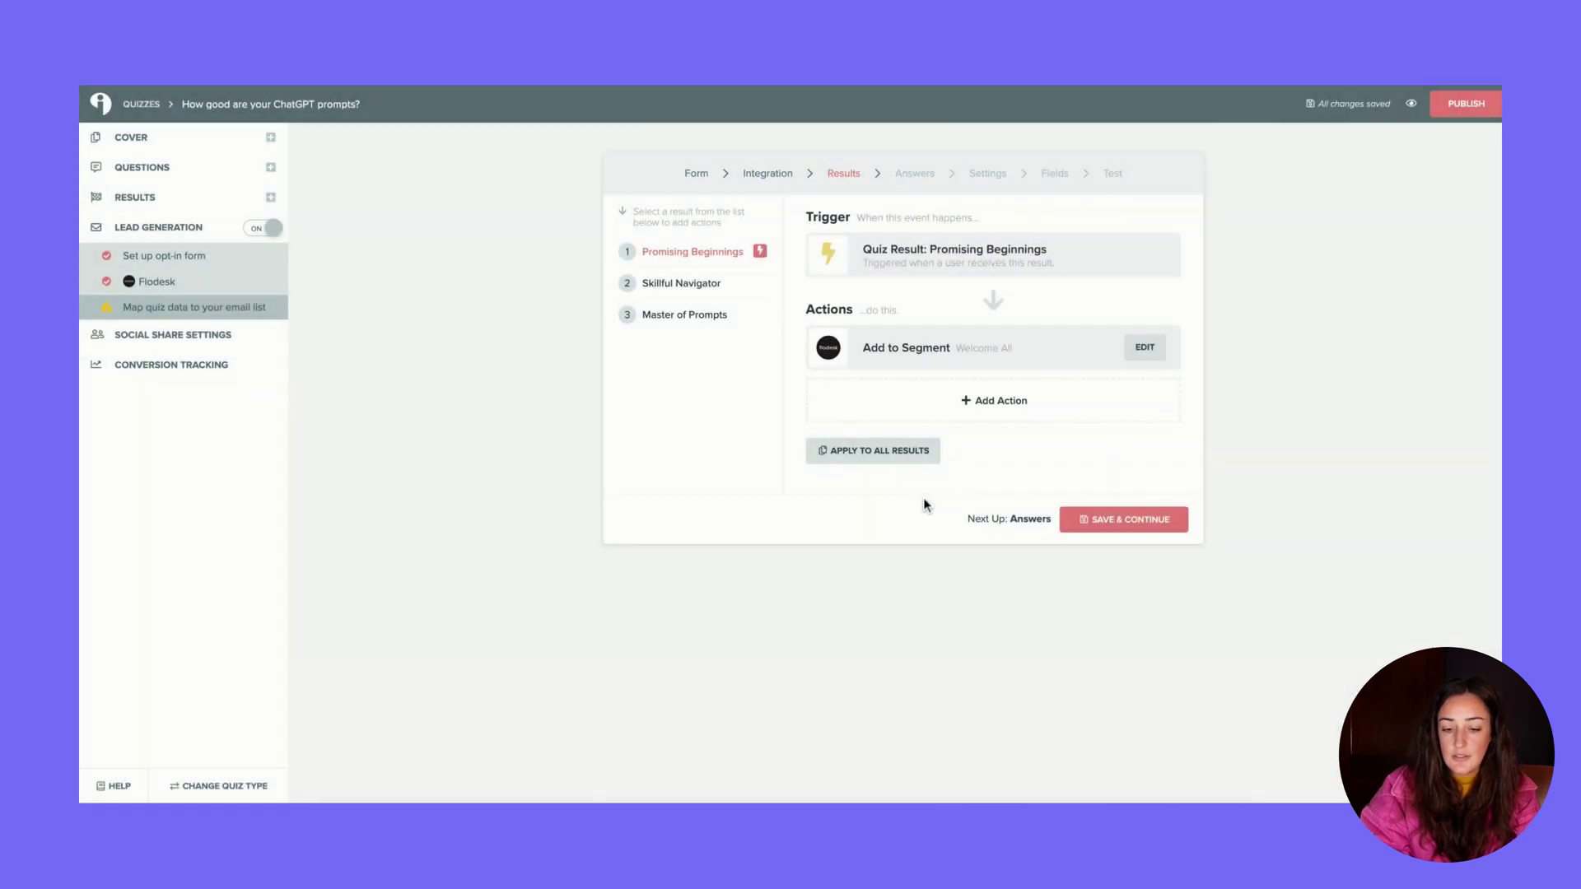
click(874, 451)
click(975, 271)
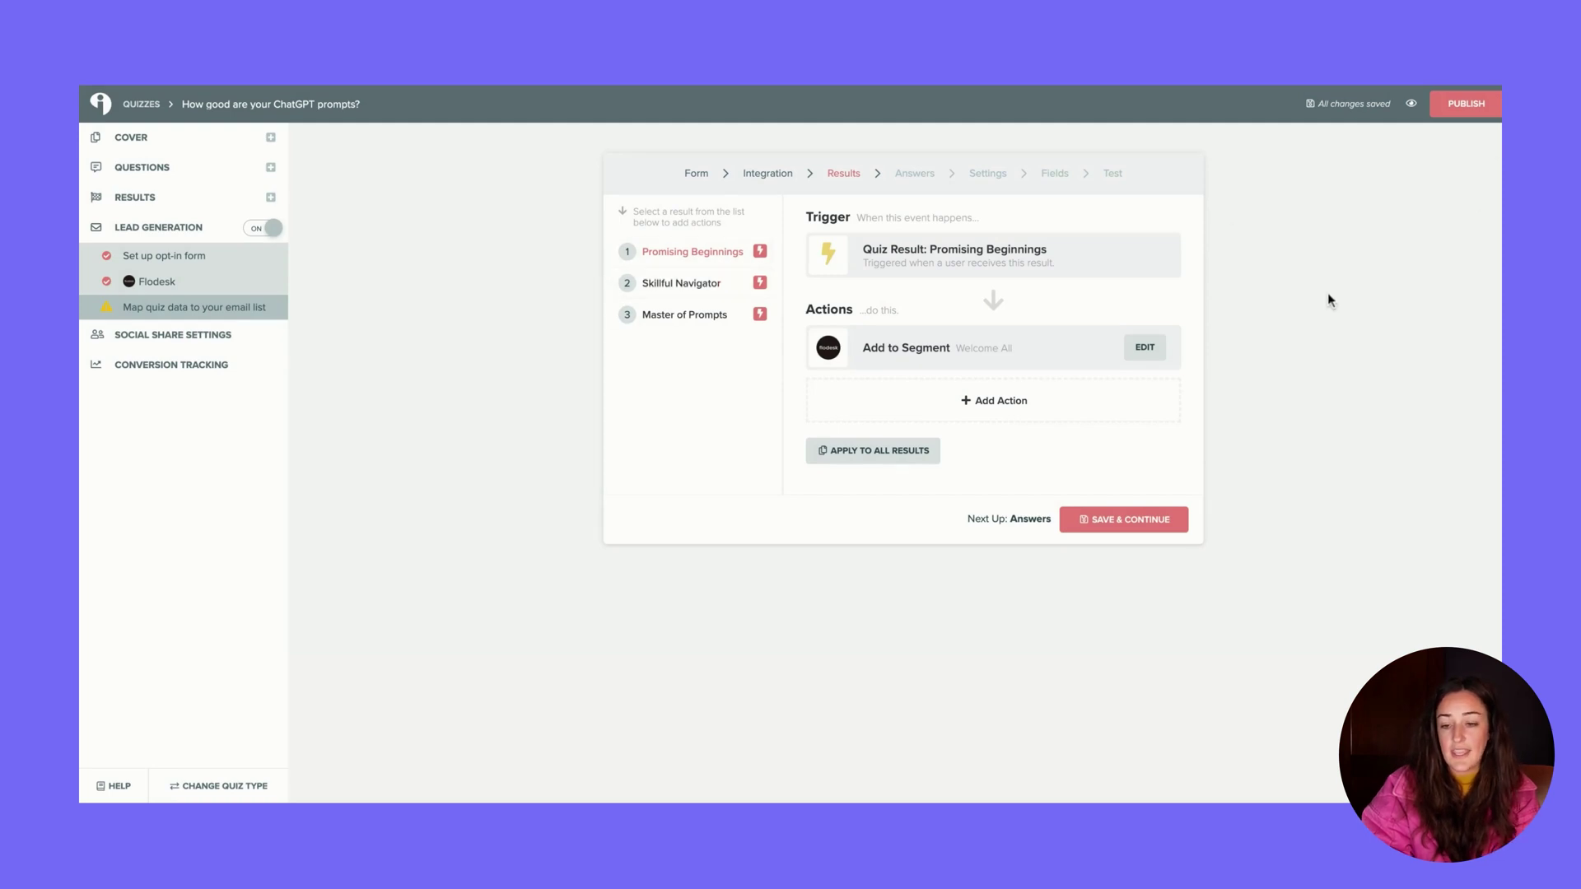
Accept the Answers, Flodesk settings and field mapping steps, then publish the quiz
click(1140, 519)
click(1145, 520)
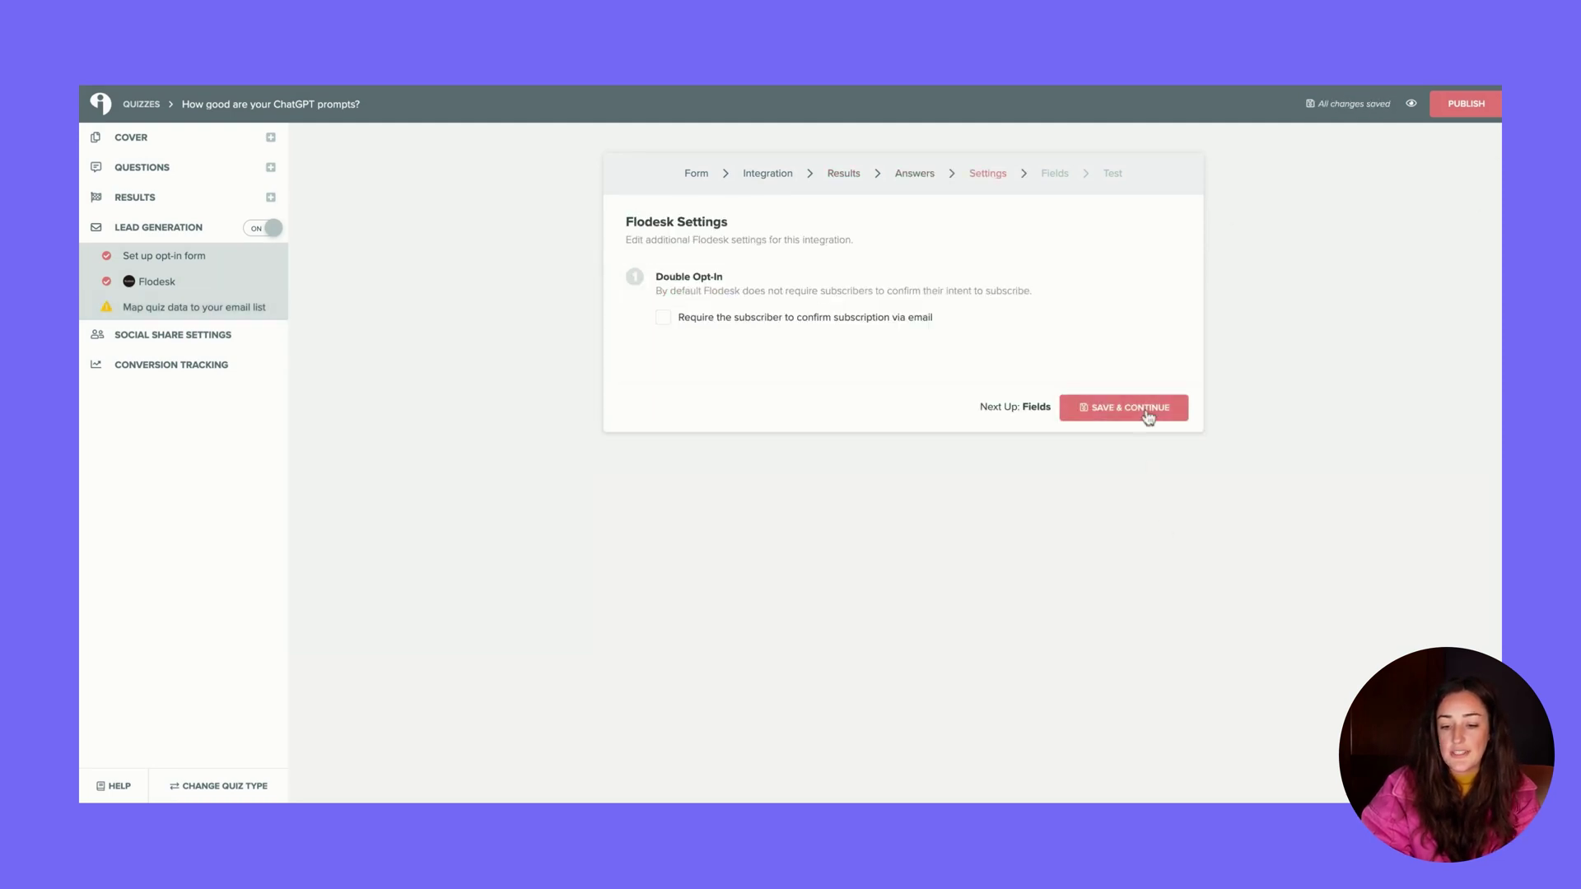
click(1147, 411)
click(1126, 515)
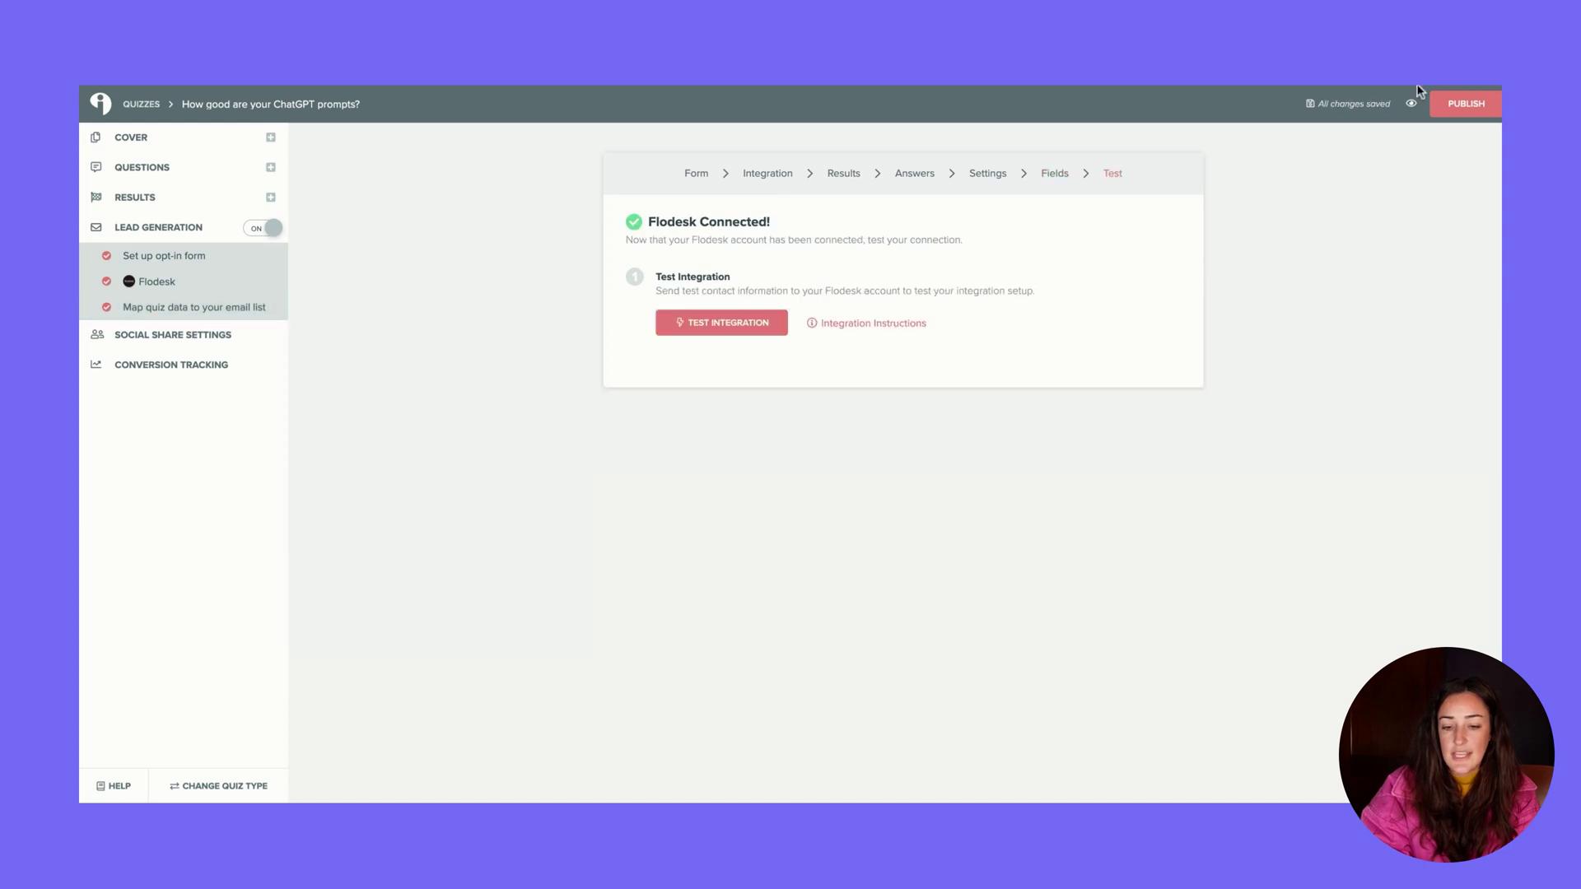
click(1462, 106)
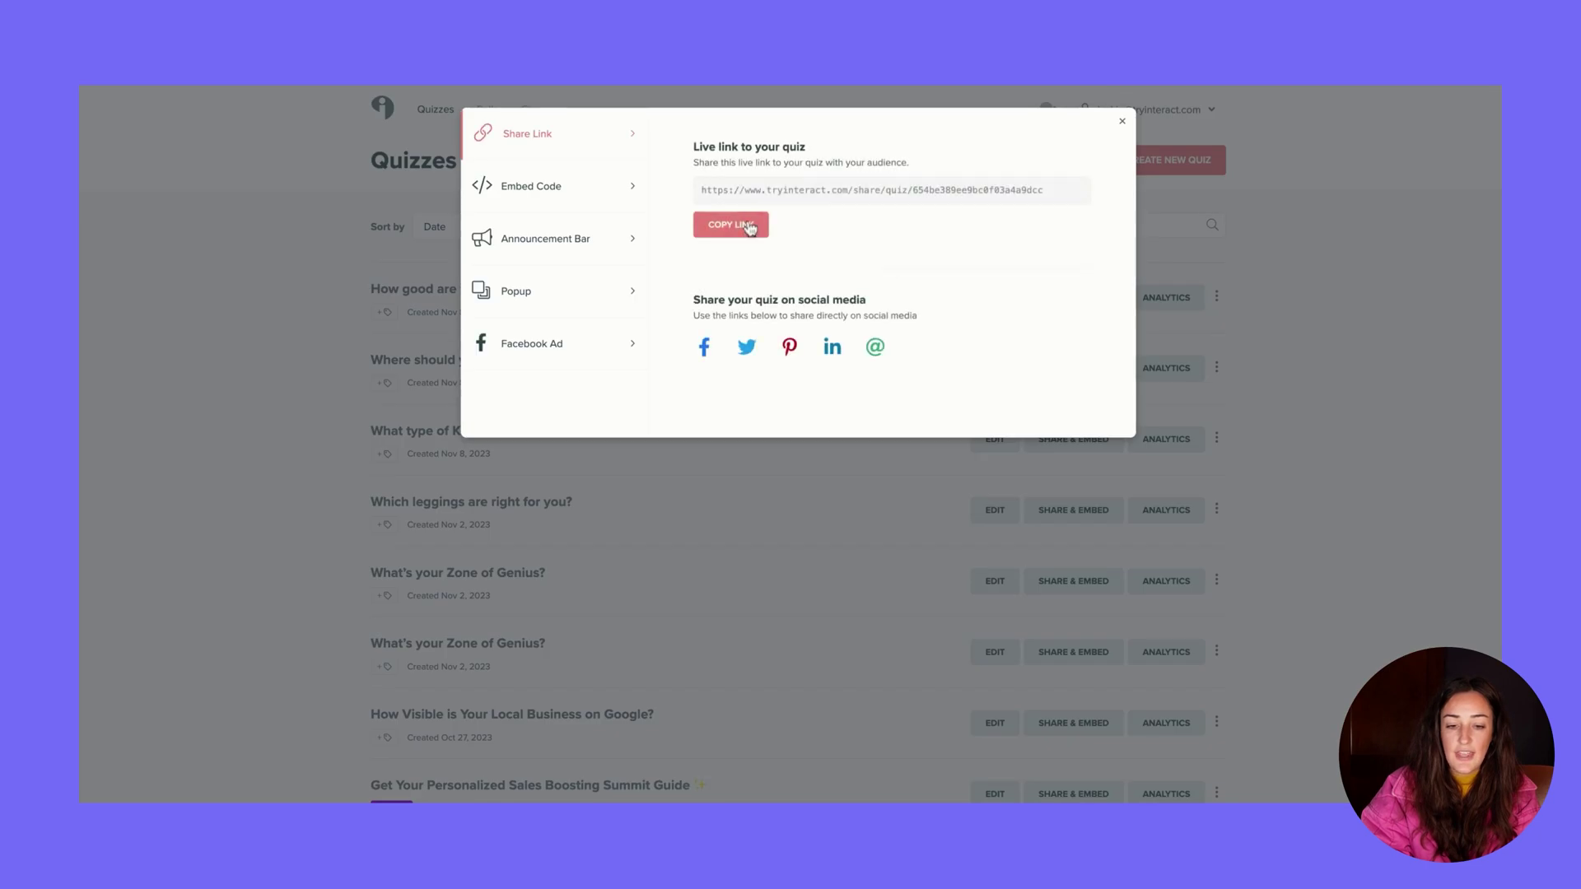
Copy the quiz's live link, then enter a first name and begin the email on the live opt-in form
click(749, 228)
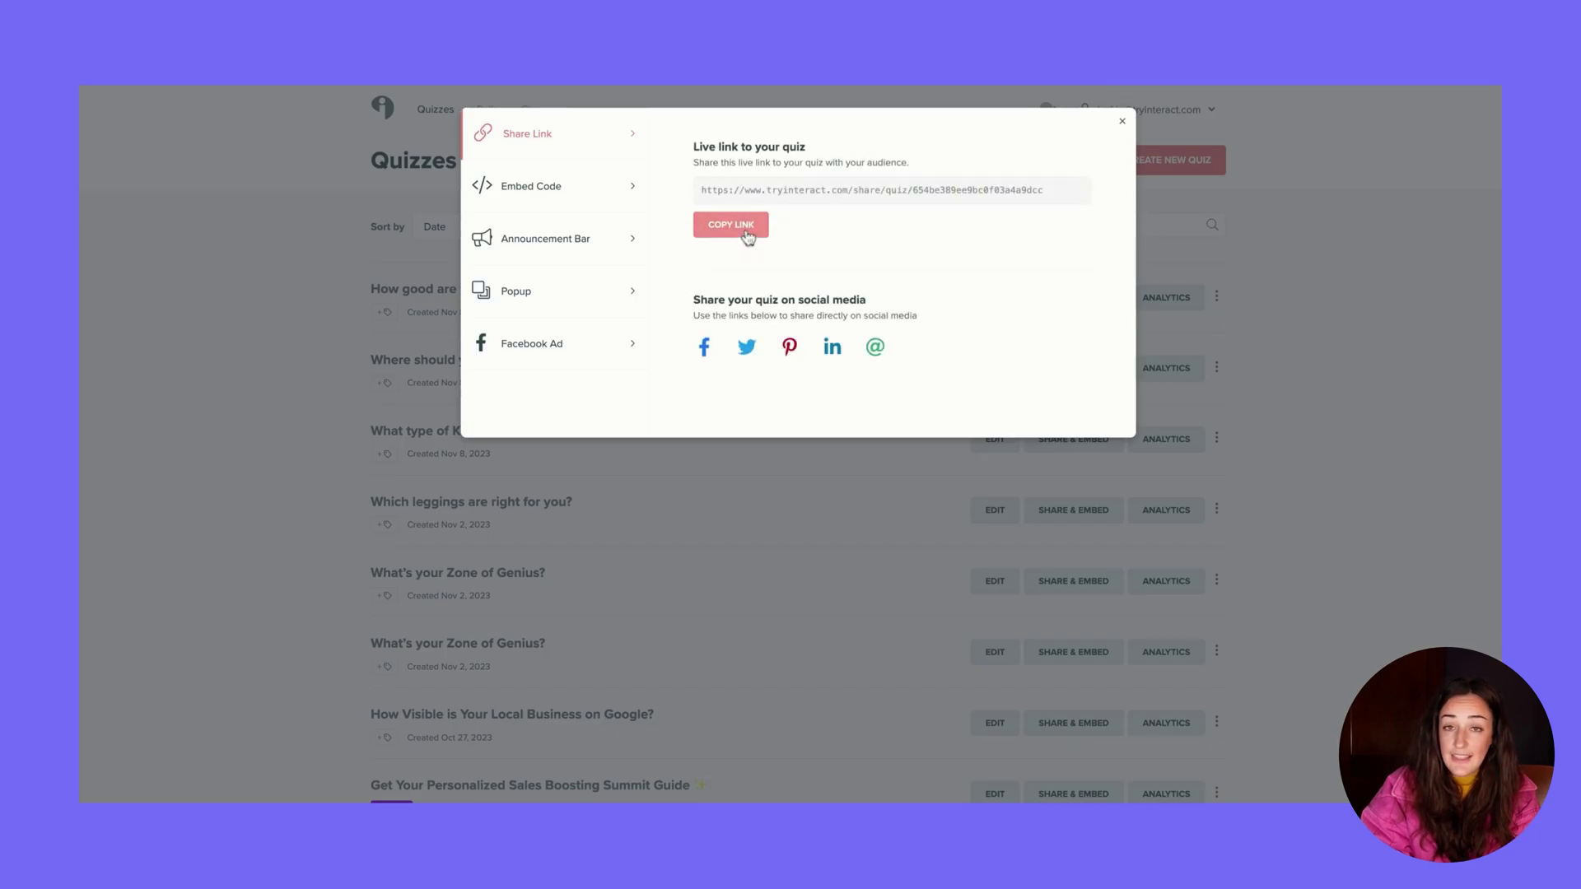
click(589, 188)
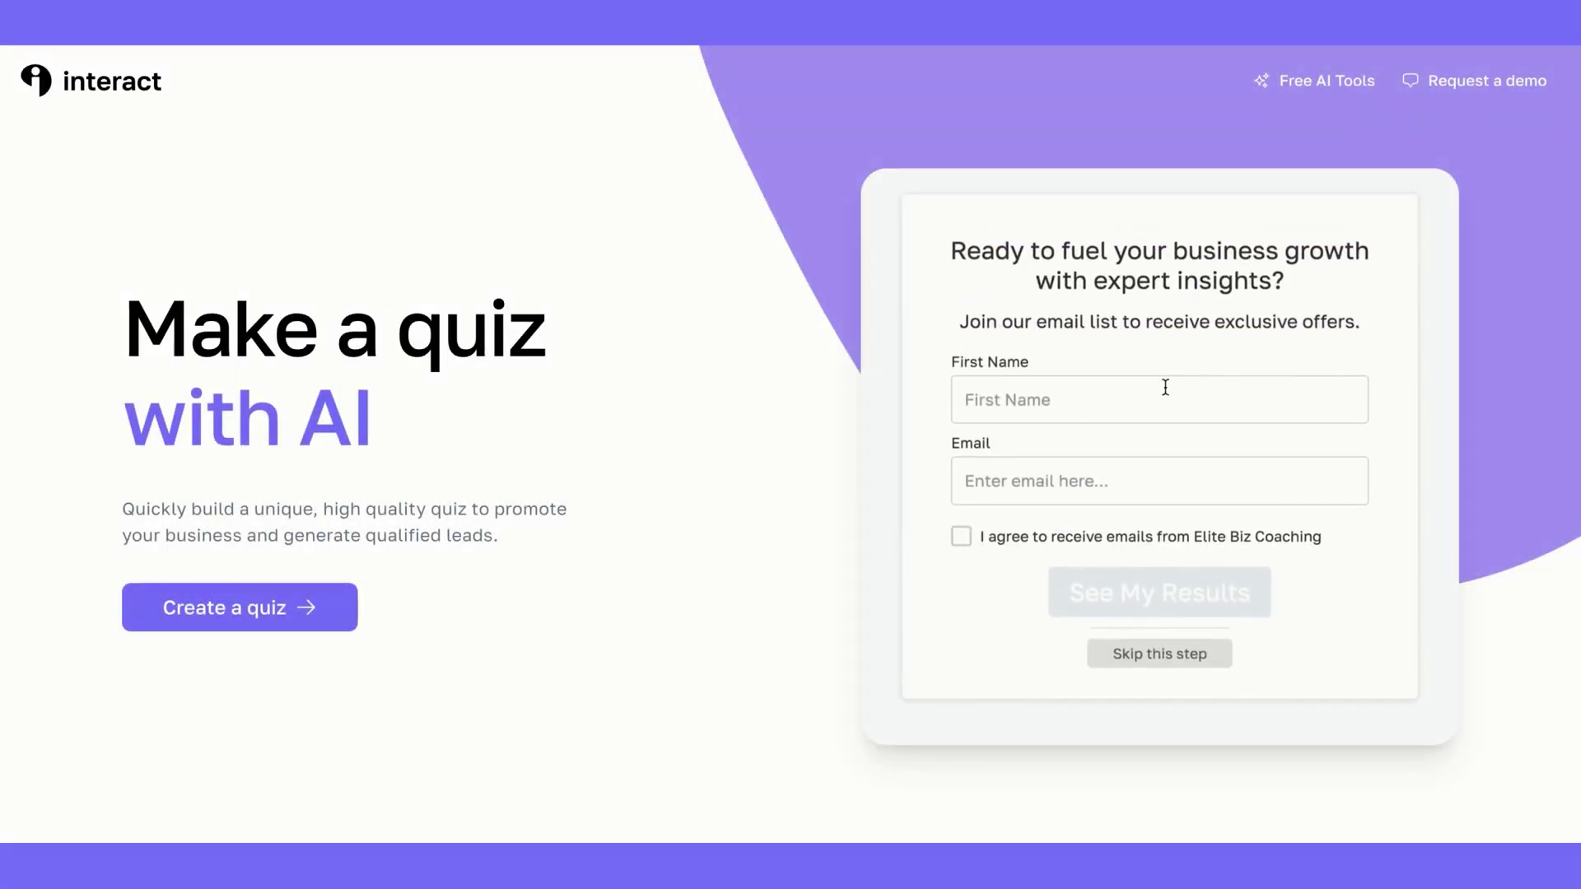
click(1160, 397)
text(Rebecca)
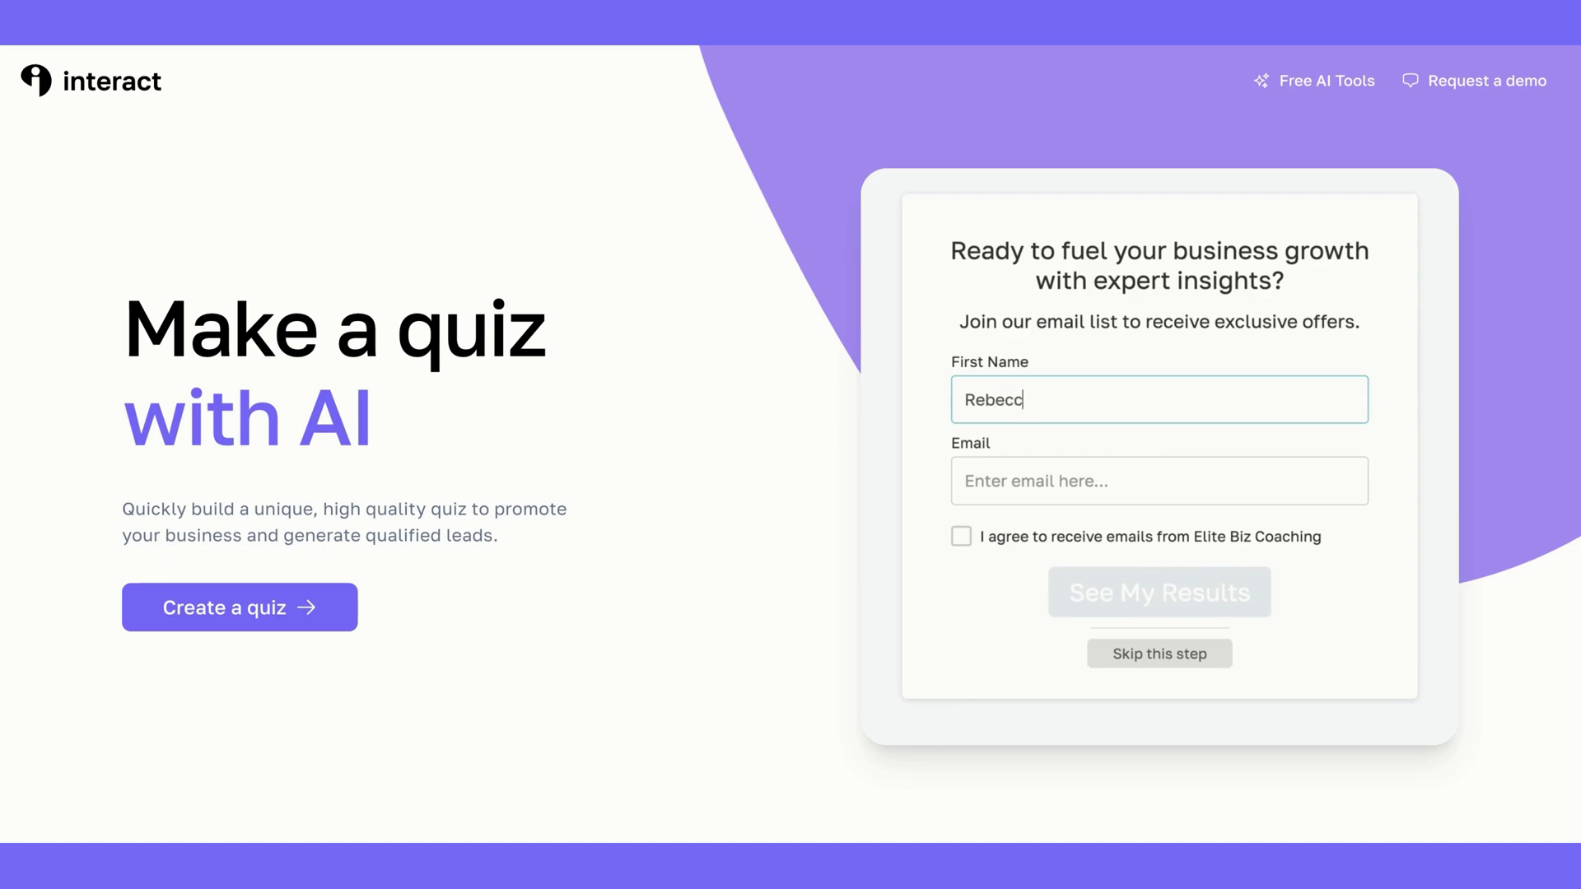
key(Tab)
text(reb)
text(ecca)
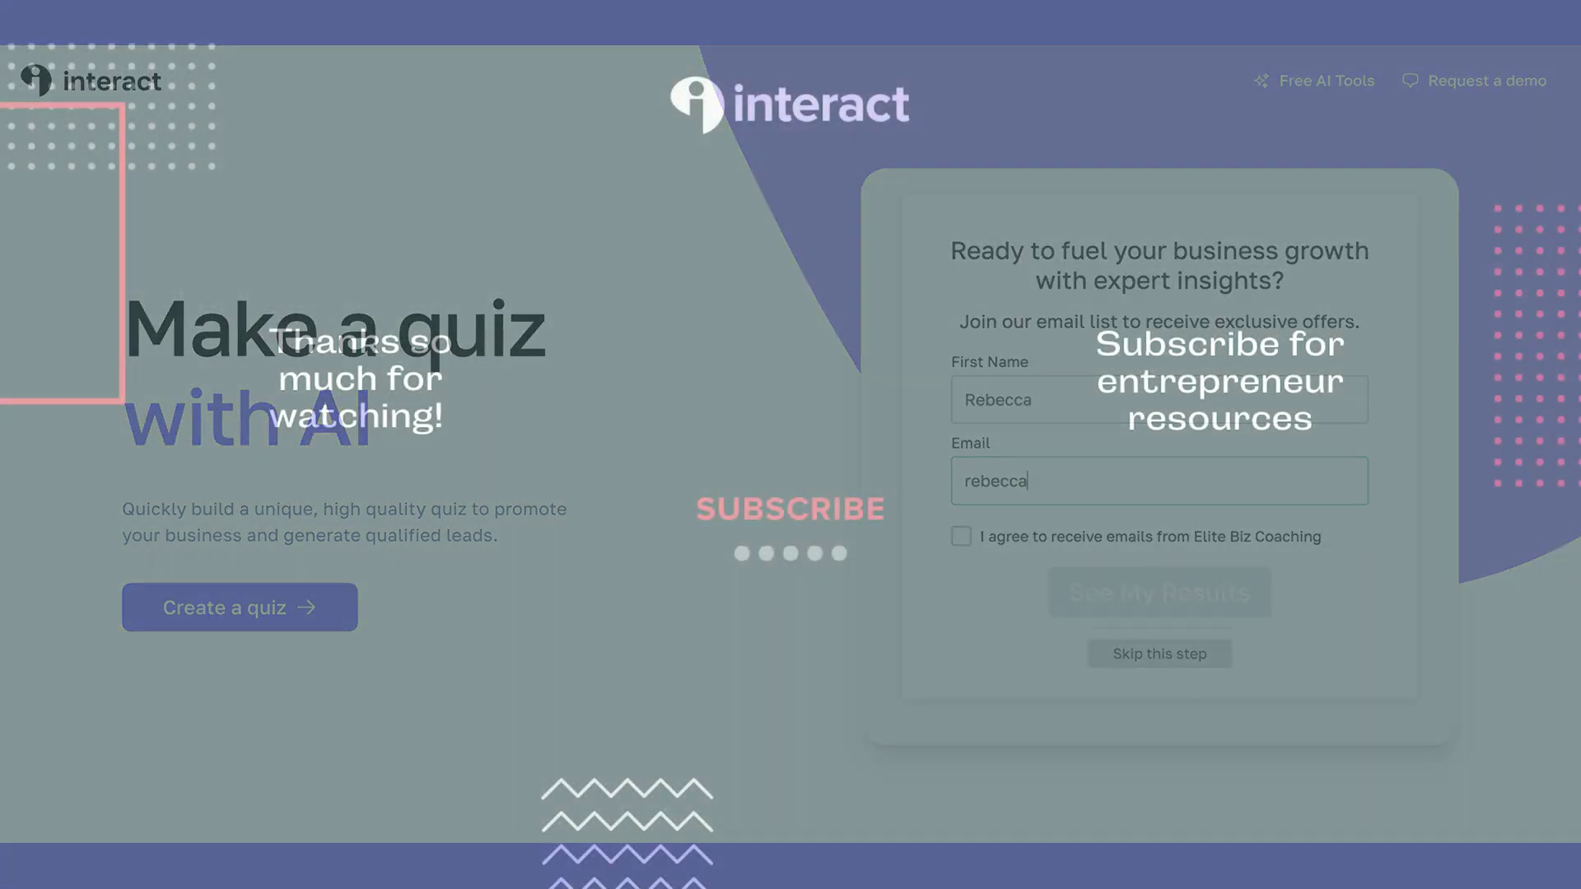